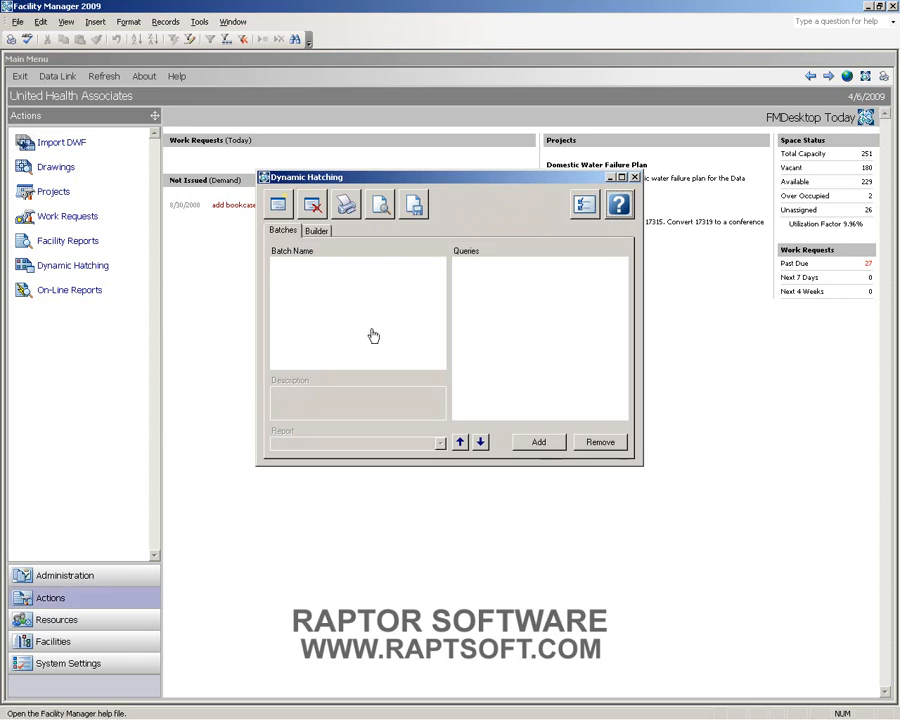
Step: Create a new dynamic hatching batch named "Room Description"
{"action": "left_click", "coordinate": [279, 206]}
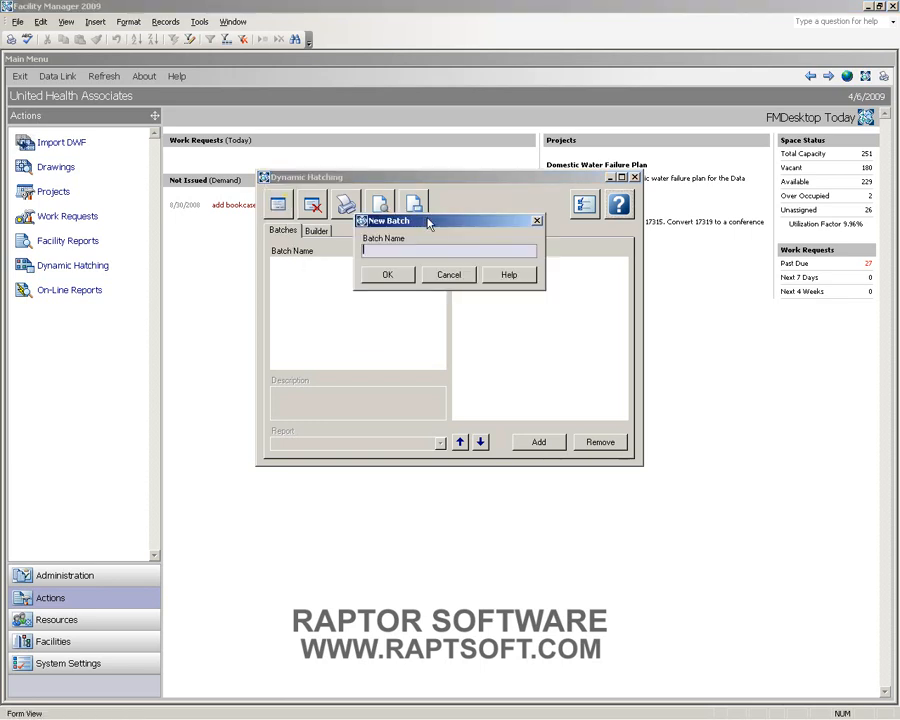
{"action": "left_click_drag", "start_coordinate": [428, 222], "coordinate": [466, 284]}
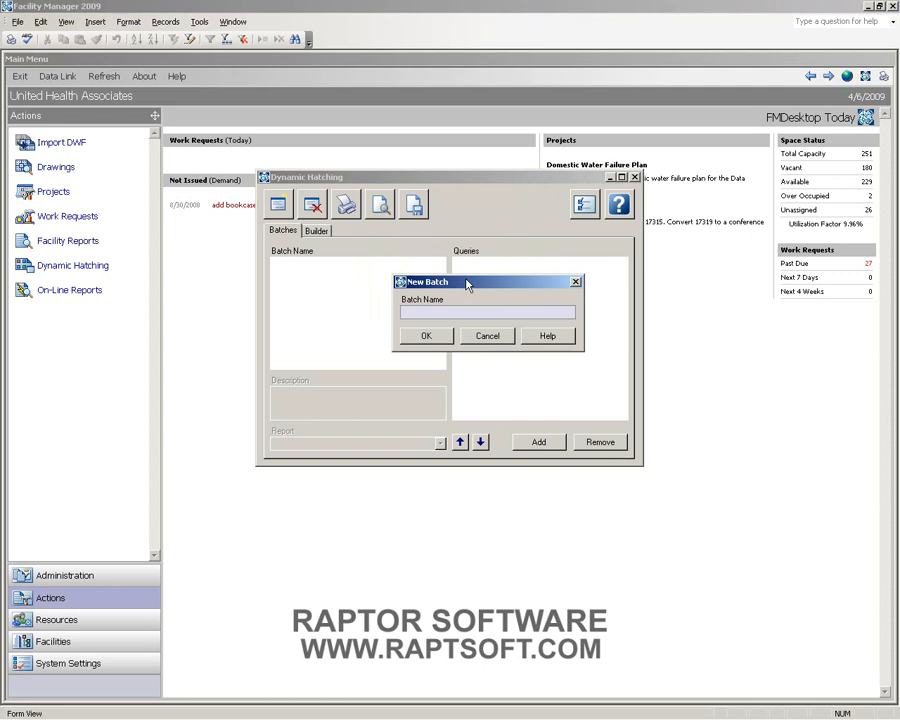
{"action": "type", "text": "Room Description"}
{"action": "left_click", "coordinate": [425, 338]}
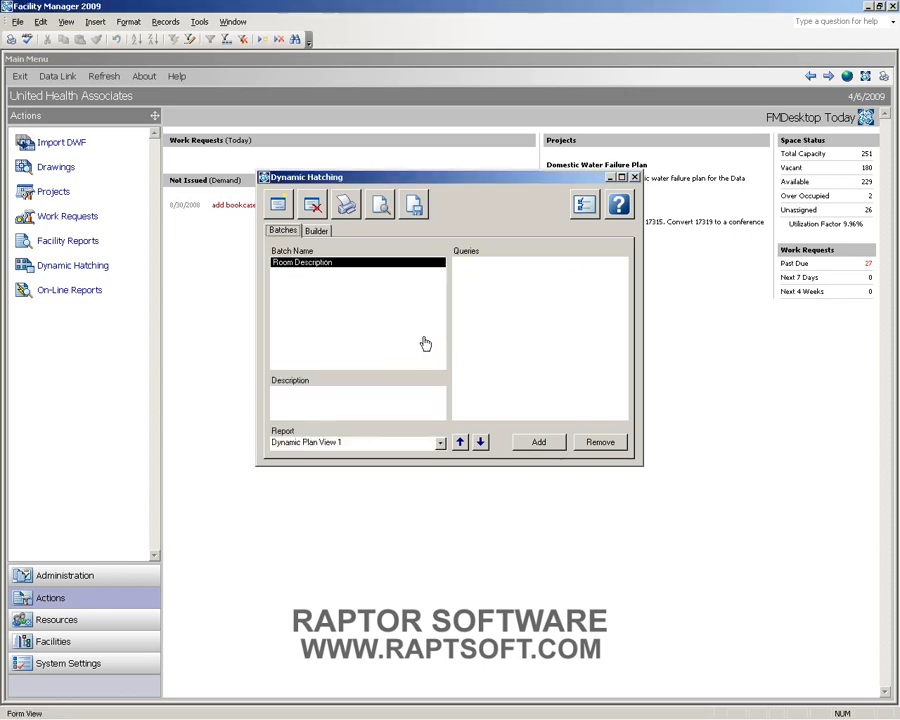
Step: In the query builder, name the query "Room Description - Office" and set its legend text to "Office"
{"action": "left_click", "coordinate": [315, 232]}
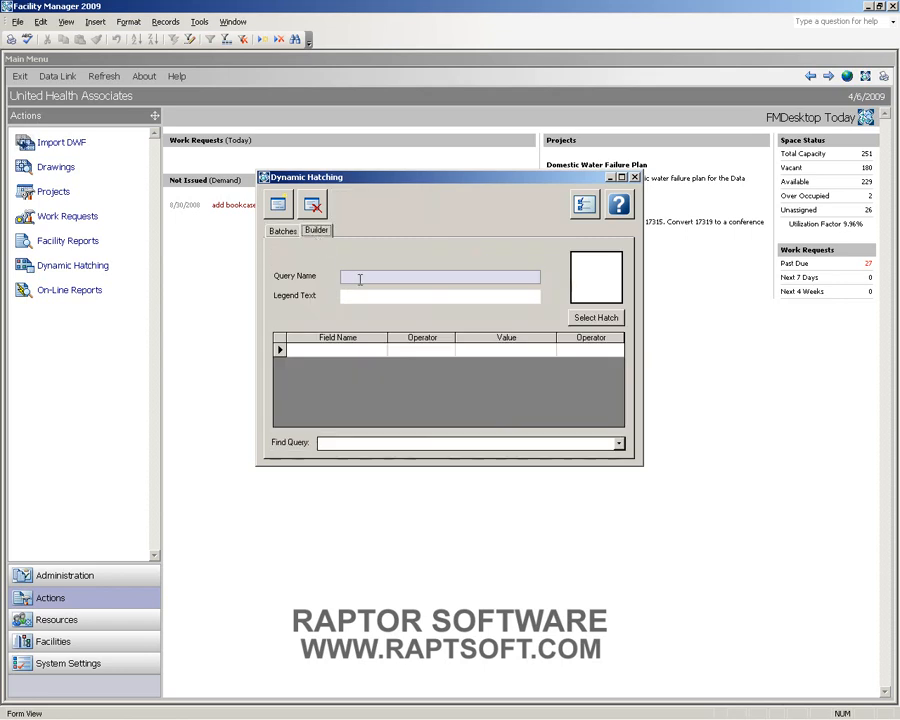
{"action": "left_click", "coordinate": [360, 277]}
{"action": "type", "text": "Room"}
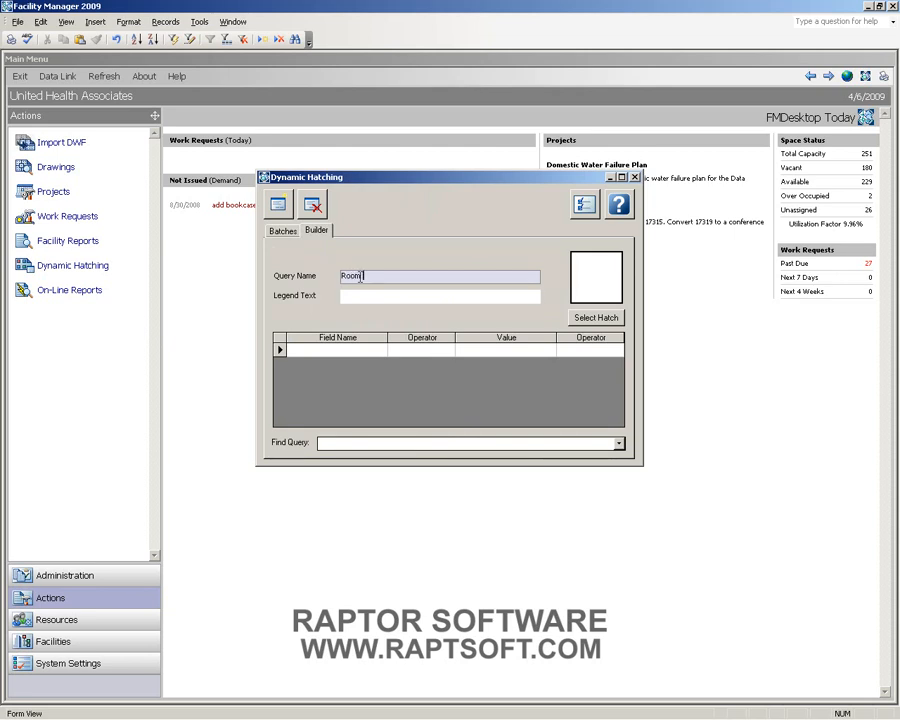
{"action": "type", "text": " Description"}
{"action": "left_click", "coordinate": [368, 294]}
{"action": "type", "text": "Office"}
Step: Give the Office query a dark red hatch with the solid pattern
{"action": "left_click", "coordinate": [597, 325]}
{"action": "left_click", "coordinate": [303, 281]}
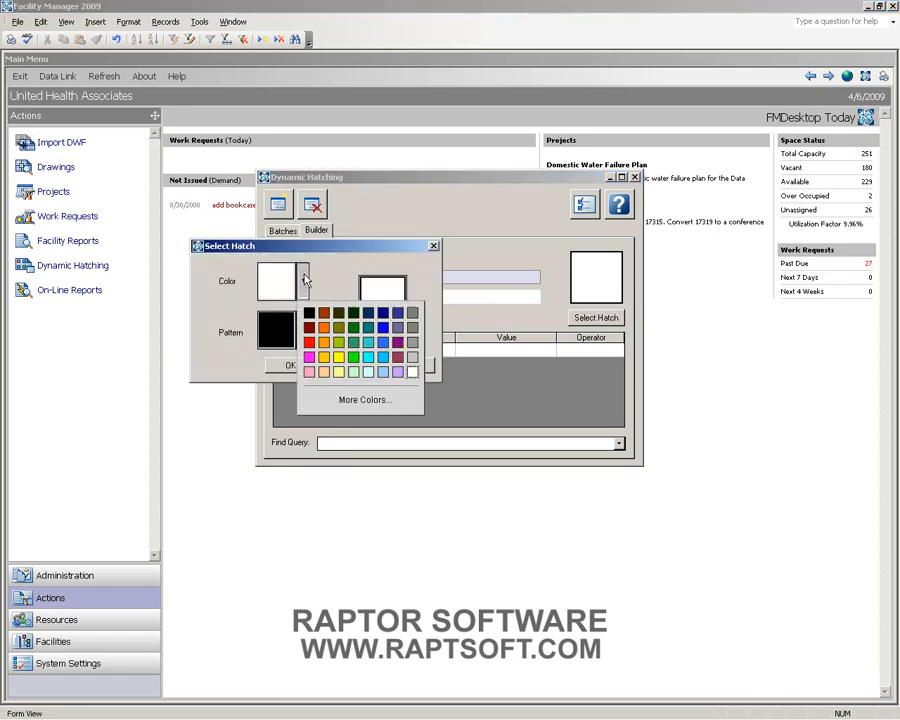
{"action": "left_click", "coordinate": [310, 327]}
{"action": "left_click", "coordinate": [303, 332]}
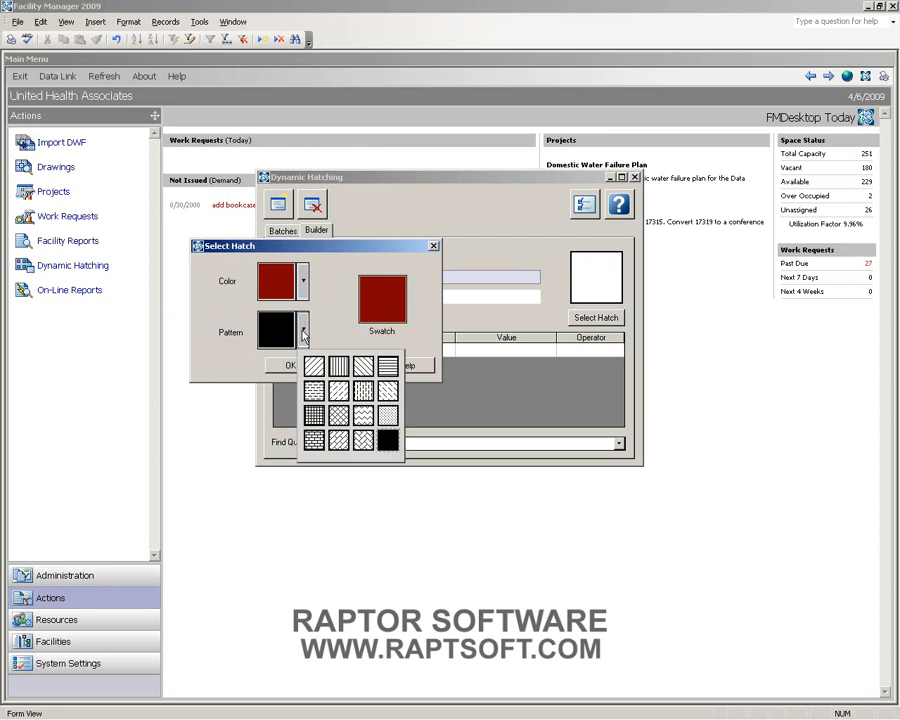
{"action": "left_click", "coordinate": [384, 438]}
{"action": "left_click", "coordinate": [290, 365]}
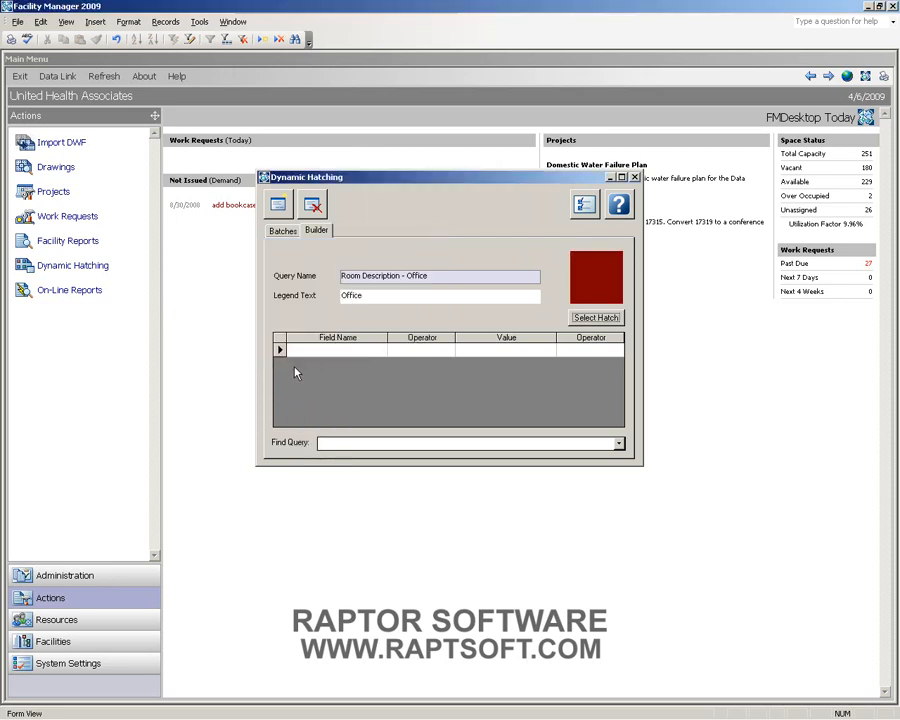
Step: Choose Description as the field name for the Office query's first condition
{"action": "left_click", "coordinate": [336, 350]}
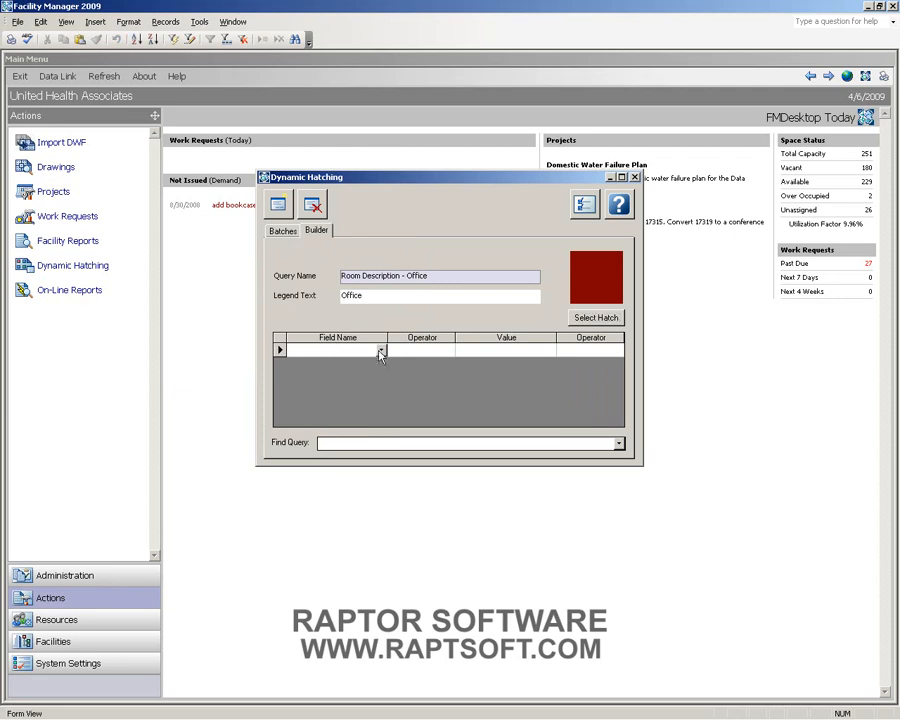
{"action": "left_click", "coordinate": [380, 351]}
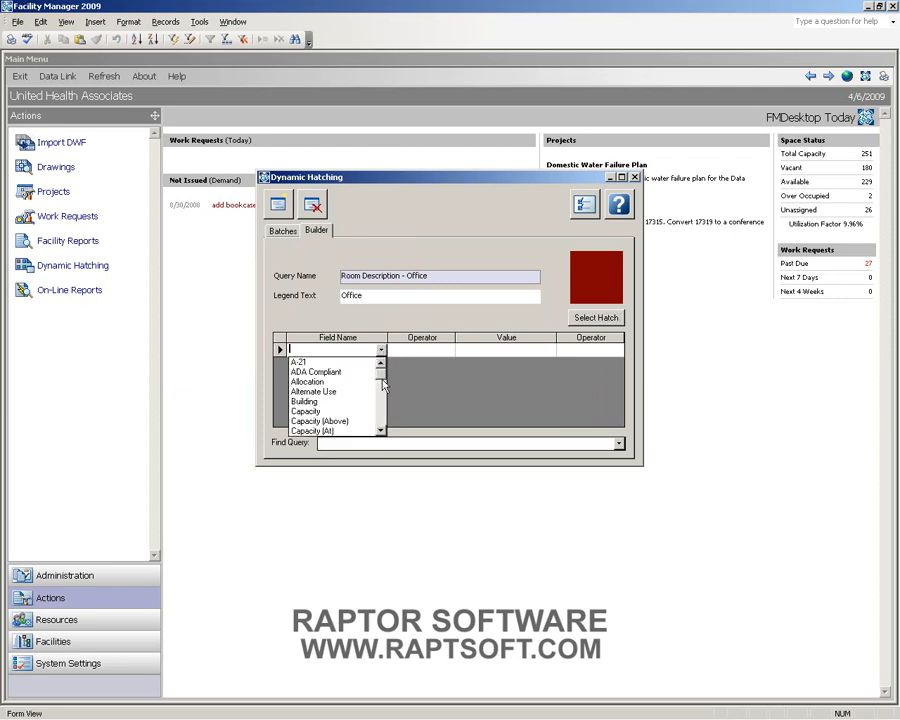
{"action": "left_click", "coordinate": [380, 410]}
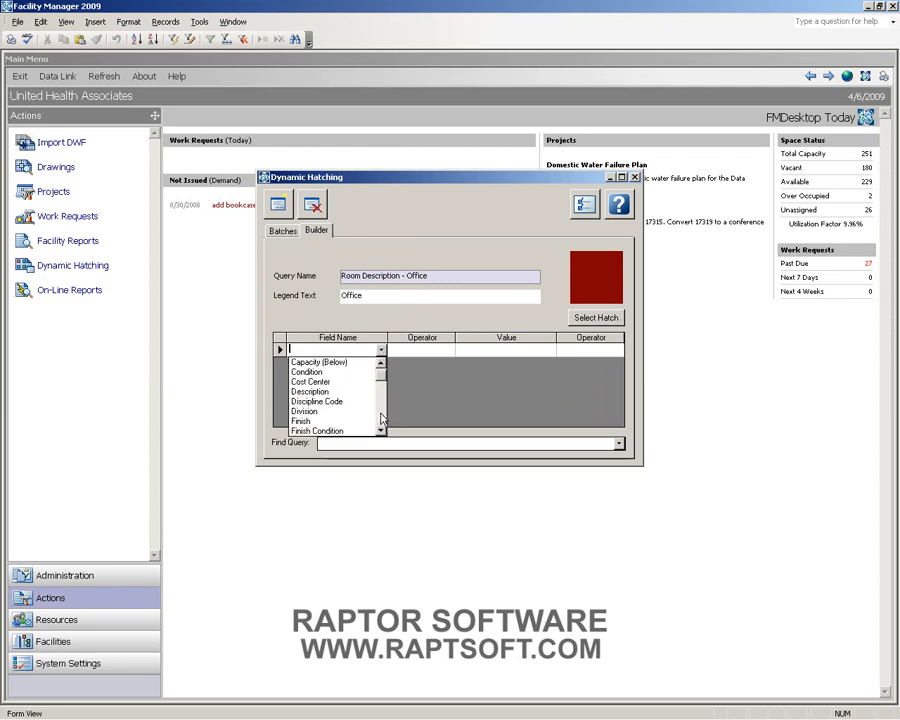
{"action": "left_click", "coordinate": [380, 424]}
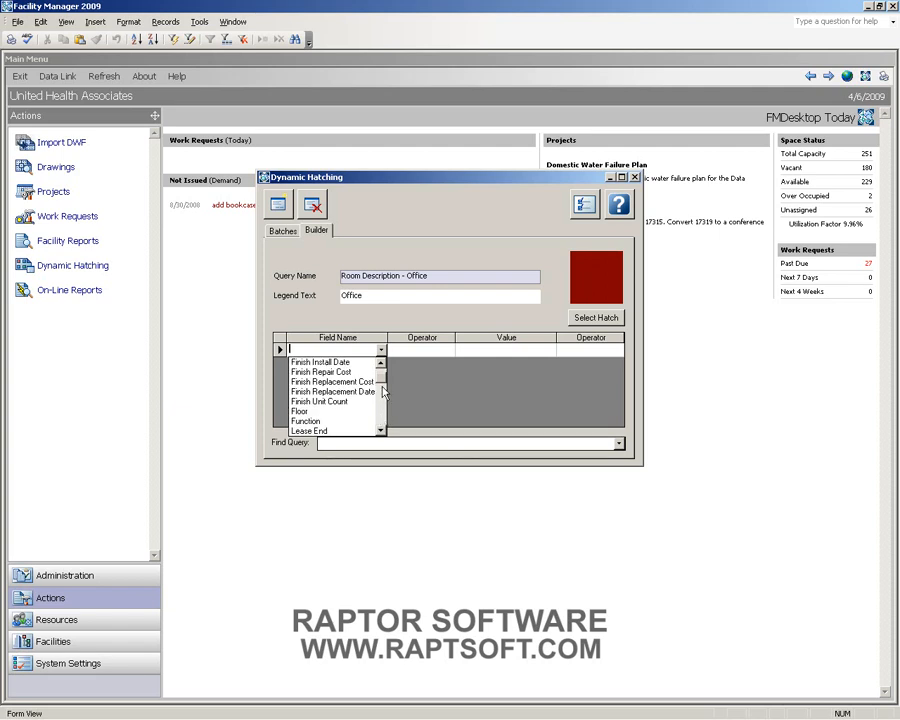
{"action": "left_click", "coordinate": [380, 370]}
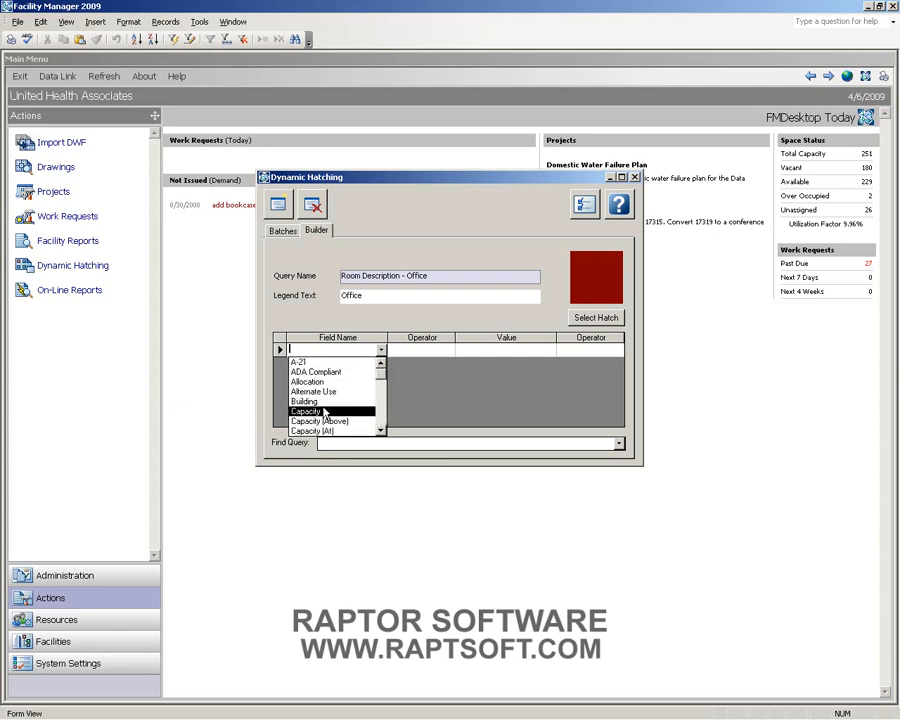
{"action": "left_click", "coordinate": [380, 420]}
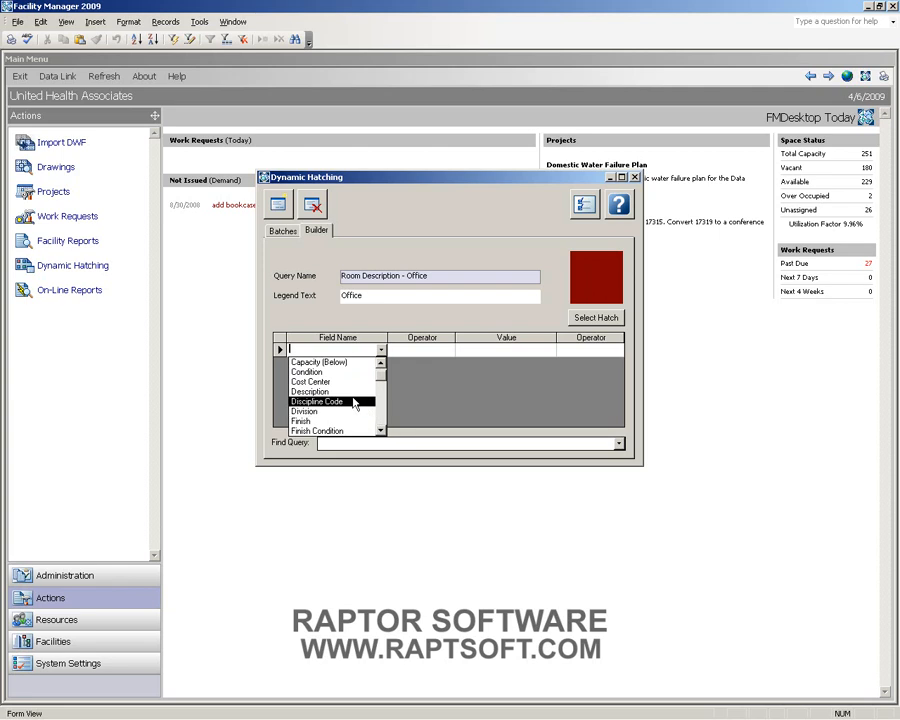
{"action": "left_click", "coordinate": [349, 392]}
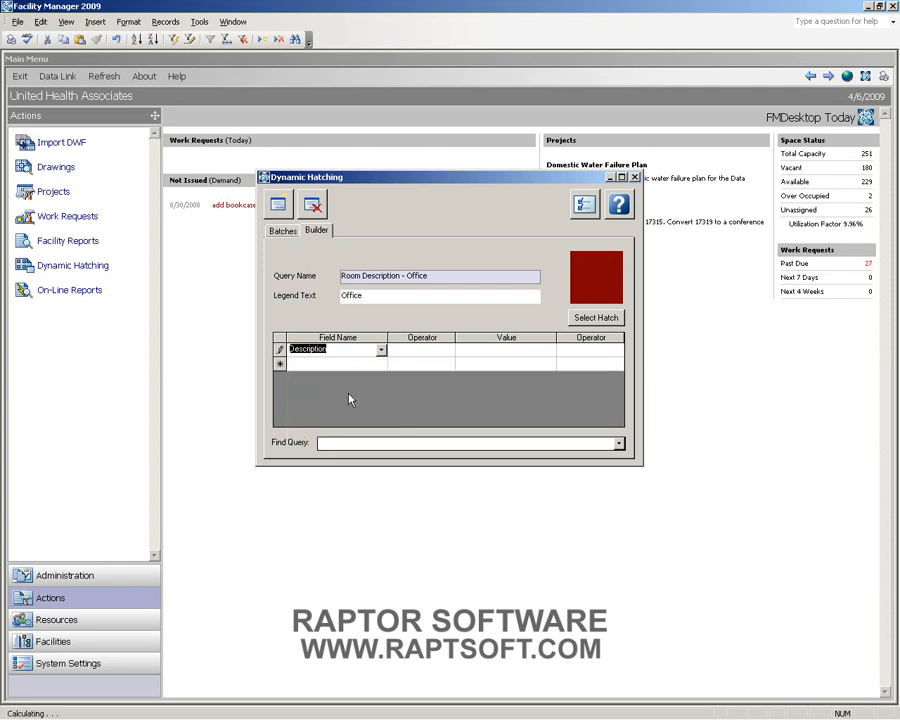
Step: Complete the Office query's condition with the Like operator and the value *Office*
{"action": "left_click", "coordinate": [418, 349]}
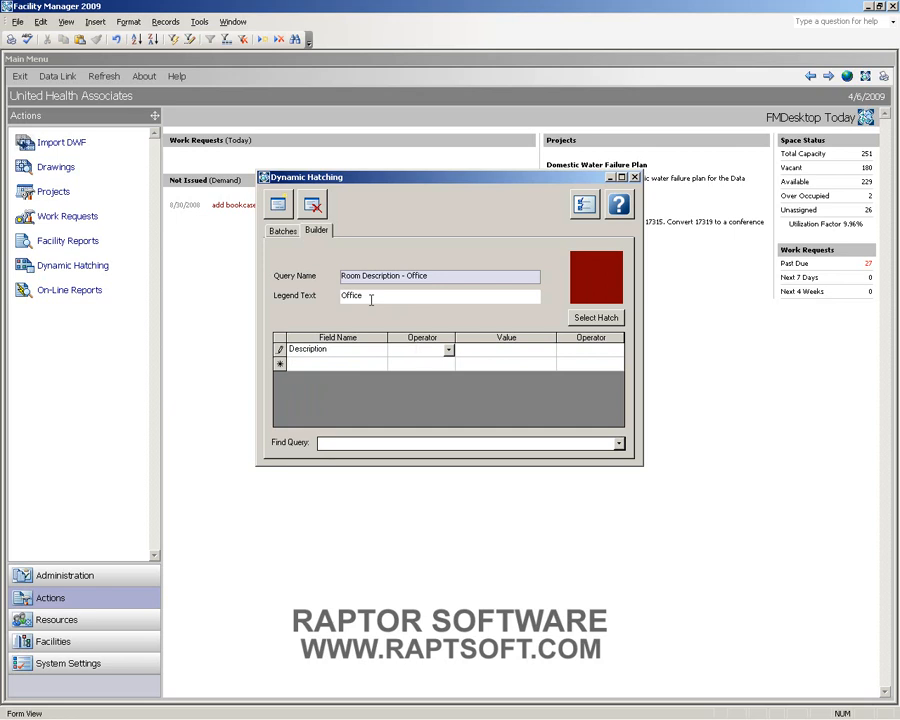
{"action": "left_click", "coordinate": [449, 350]}
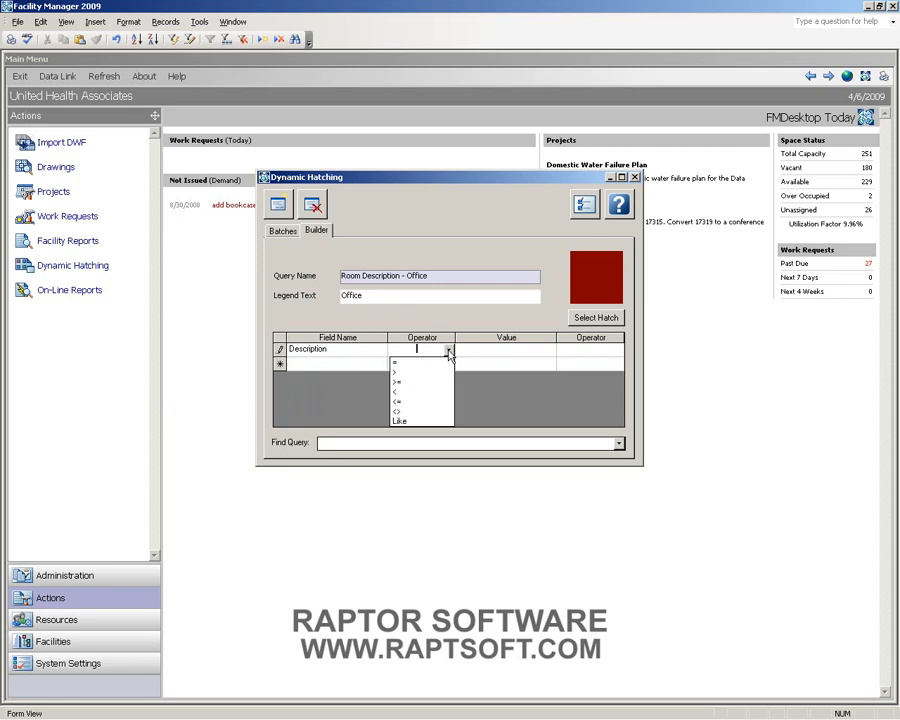
{"action": "left_click", "coordinate": [411, 421]}
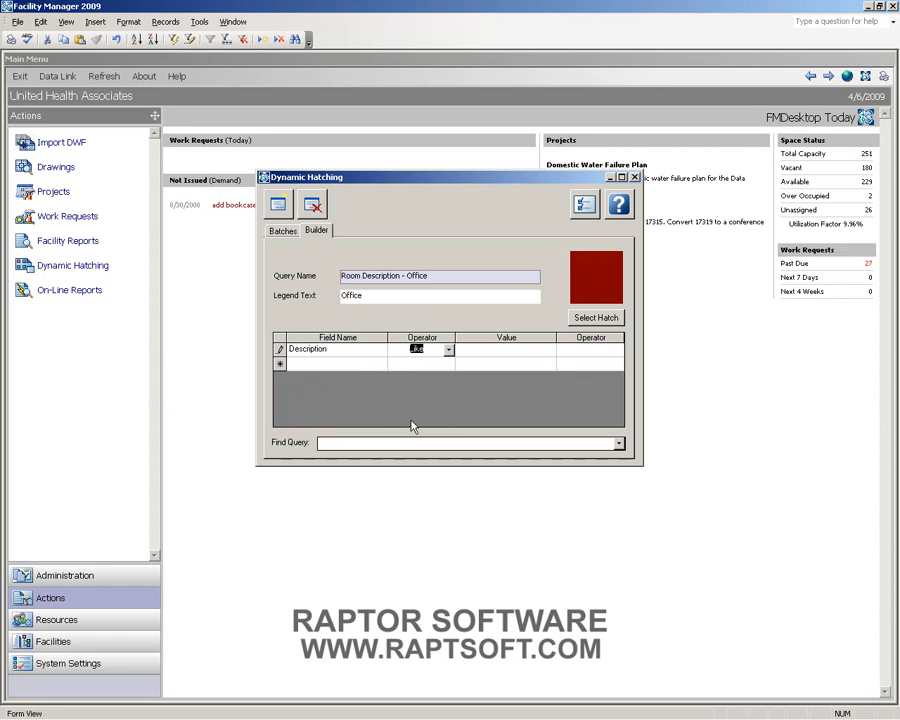
{"action": "left_click", "coordinate": [466, 350]}
{"action": "type", "text": "*Office*"}
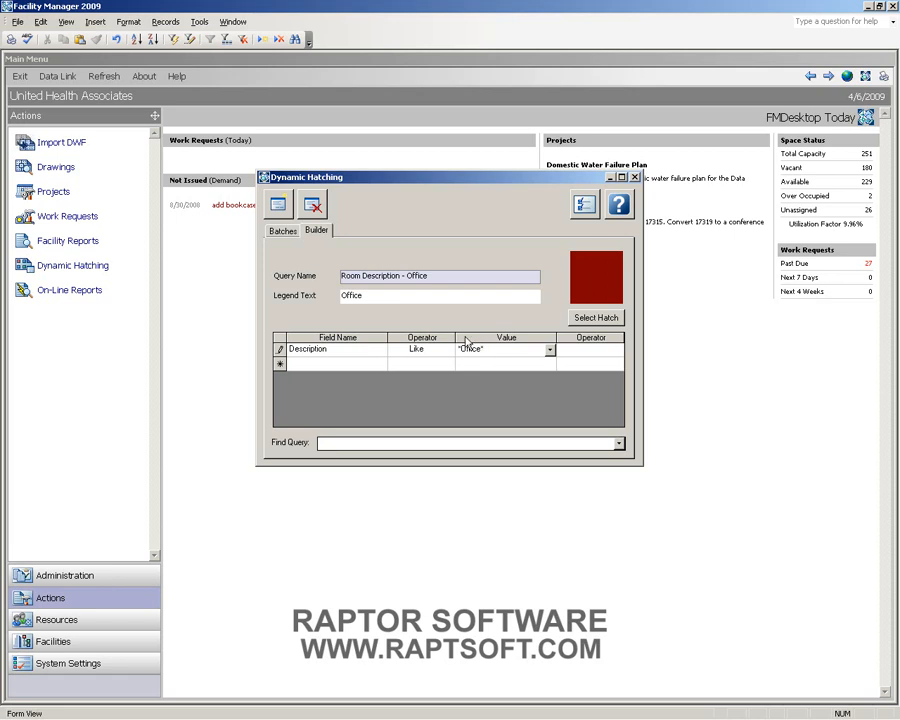
Step: Start a new query named "Room Description - Cubicle", reusing the copied name prefix, with the legend text "Cubicle"
{"action": "left_click_drag", "start_coordinate": [406, 277], "coordinate": [330, 270]}
{"action": "key", "text": "ctrl+c"}
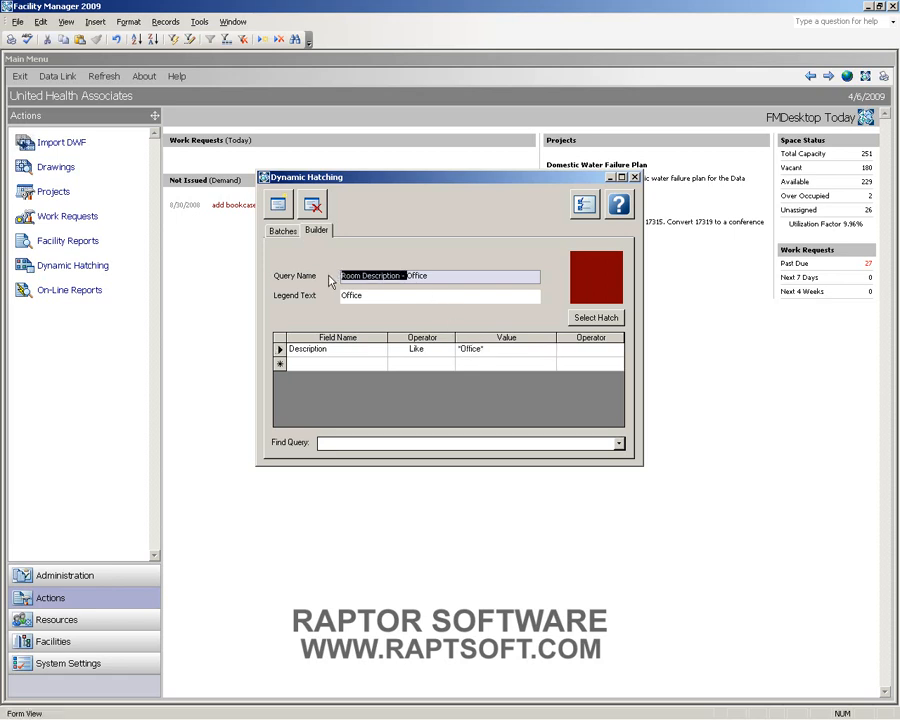
{"action": "left_click", "coordinate": [450, 276]}
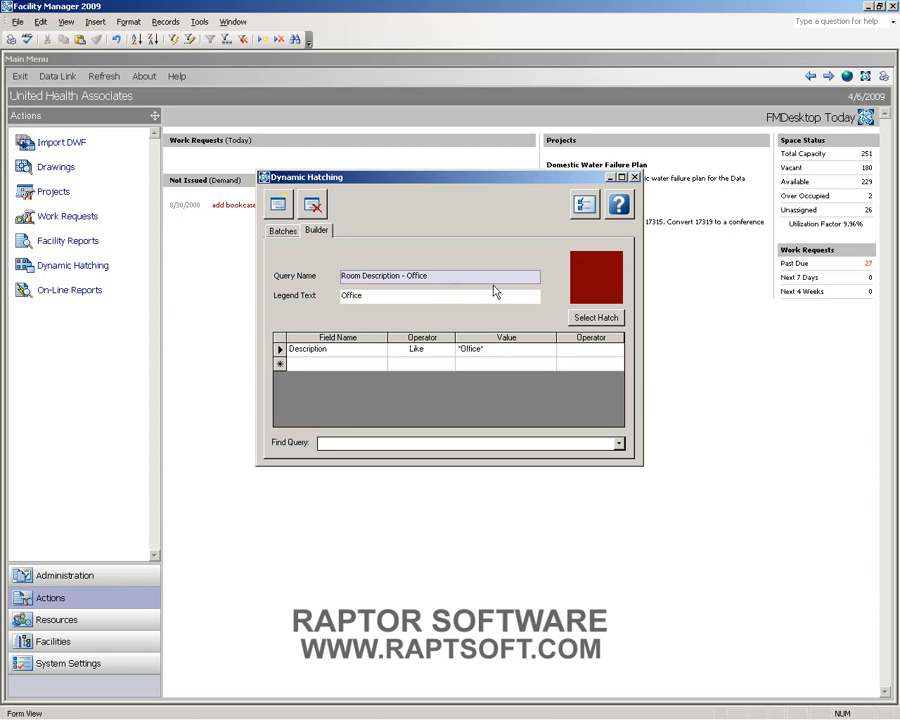
{"action": "left_click", "coordinate": [279, 205]}
{"action": "key", "text": "ctrl+v"}
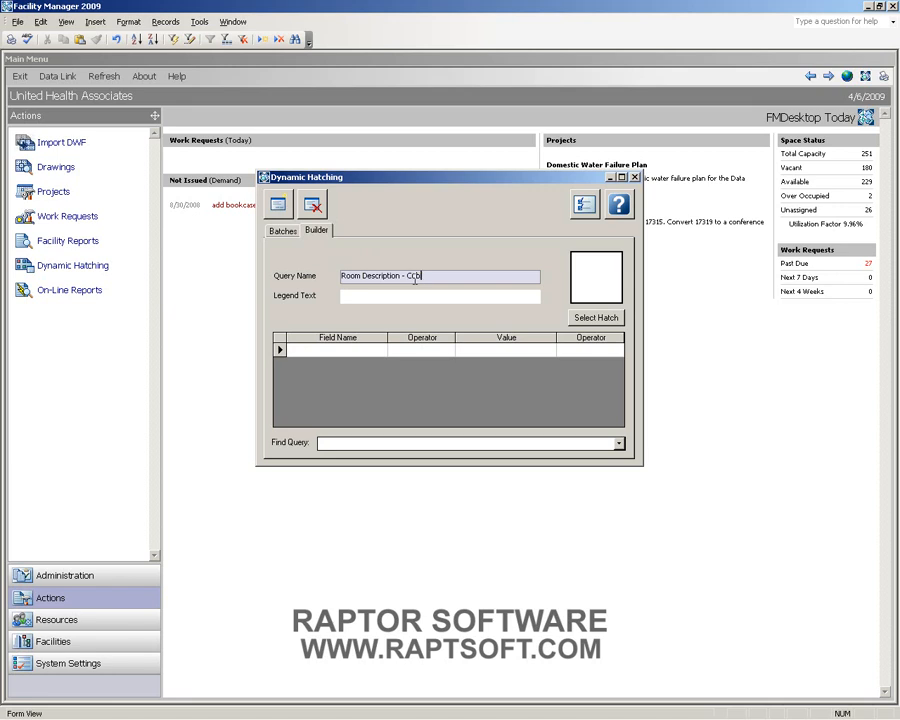
{"action": "left_click", "coordinate": [394, 294]}
Step: Set the Cubicle query's first condition to the Description field with the = operator
{"action": "left_click", "coordinate": [358, 349]}
{"action": "left_click", "coordinate": [381, 350]}
{"action": "scroll", "coordinate": [340, 392], "scroll_direction": "down", "scroll_amount": 3}
{"action": "left_click", "coordinate": [359, 396]}
{"action": "left_click", "coordinate": [416, 349]}
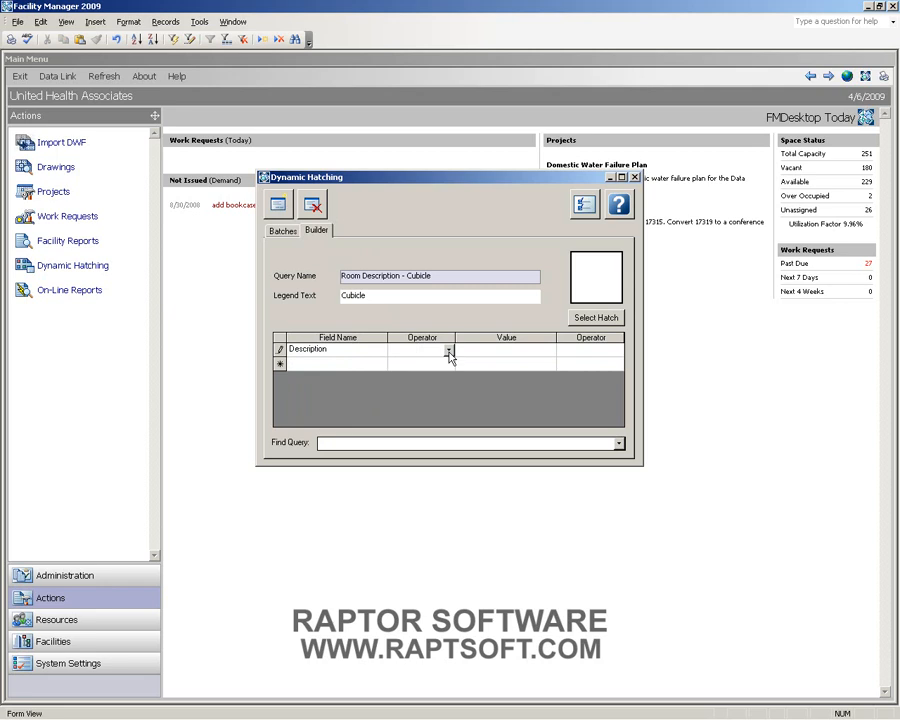
{"action": "left_click", "coordinate": [449, 350]}
{"action": "left_click", "coordinate": [398, 362]}
Step: Set the first condition's value to Cube and its joining operator to OR
{"action": "left_click", "coordinate": [494, 353]}
{"action": "left_click", "coordinate": [549, 352]}
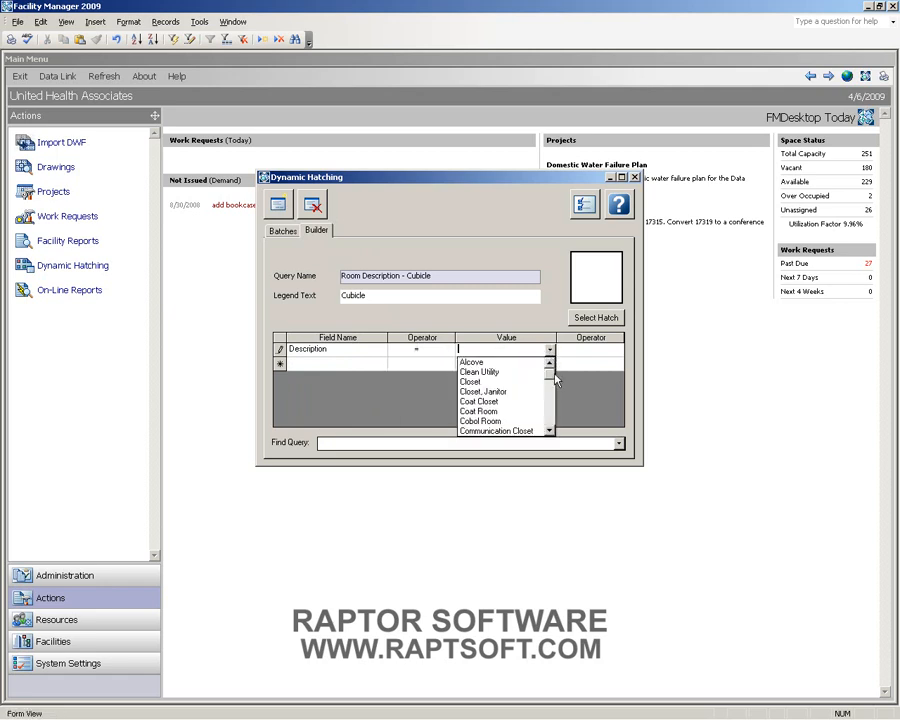
{"action": "left_click", "coordinate": [549, 431]}
{"action": "left_click", "coordinate": [549, 431]}
{"action": "left_click", "coordinate": [549, 431]}
{"action": "left_click", "coordinate": [549, 431]}
{"action": "left_click", "coordinate": [549, 431]}
{"action": "left_click", "coordinate": [549, 431]}
{"action": "left_click", "coordinate": [549, 431]}
{"action": "left_click", "coordinate": [549, 431]}
{"action": "left_click", "coordinate": [549, 431]}
{"action": "left_click", "coordinate": [549, 431]}
{"action": "left_click", "coordinate": [549, 431]}
{"action": "left_click", "coordinate": [549, 431]}
{"action": "left_click", "coordinate": [549, 431]}
{"action": "left_click", "coordinate": [549, 431]}
{"action": "left_click", "coordinate": [549, 431]}
{"action": "left_click", "coordinate": [549, 431]}
{"action": "left_click", "coordinate": [549, 431]}
{"action": "left_click", "coordinate": [549, 431]}
{"action": "left_click", "coordinate": [549, 431]}
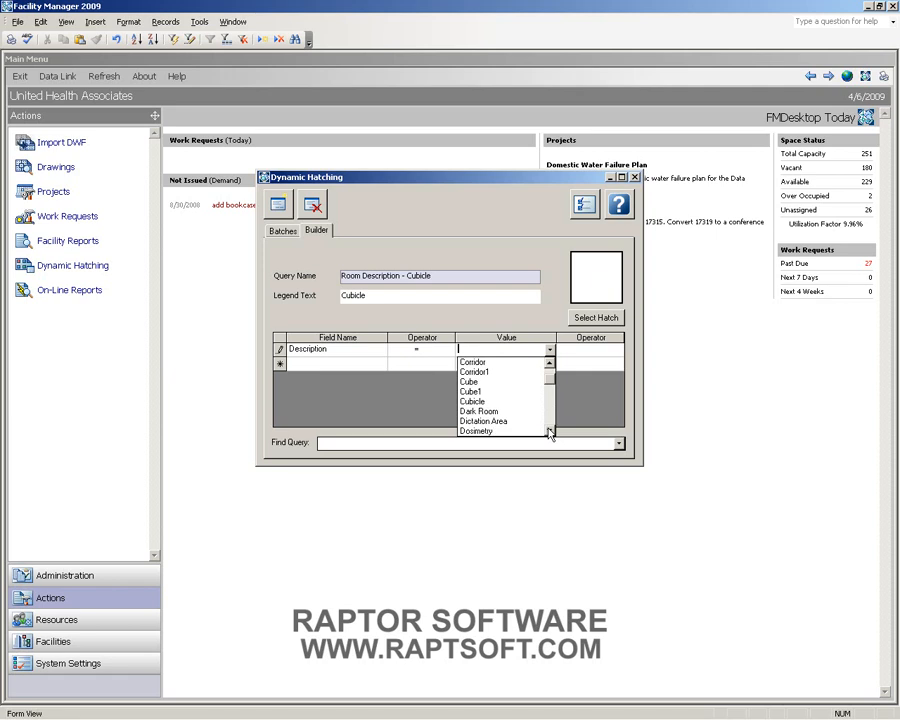
{"action": "left_click", "coordinate": [519, 390]}
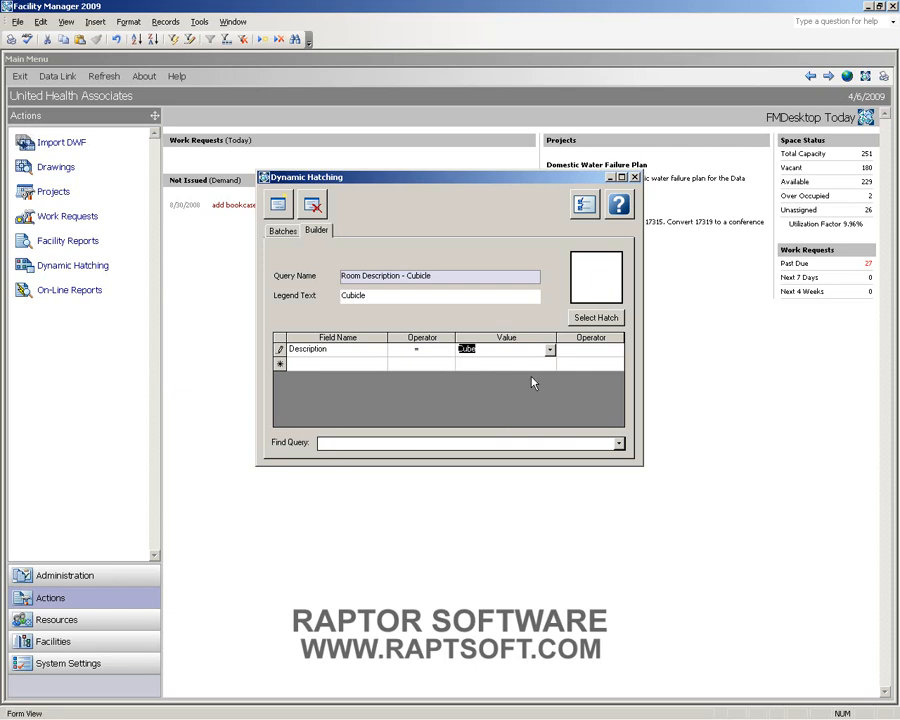
{"action": "left_click", "coordinate": [582, 349]}
{"action": "left_click", "coordinate": [619, 351]}
{"action": "left_click", "coordinate": [606, 370]}
Step: Add a second condition, Description = Cube1, with OR as its joining operator
{"action": "left_click", "coordinate": [365, 364]}
{"action": "type", "text": "description"}
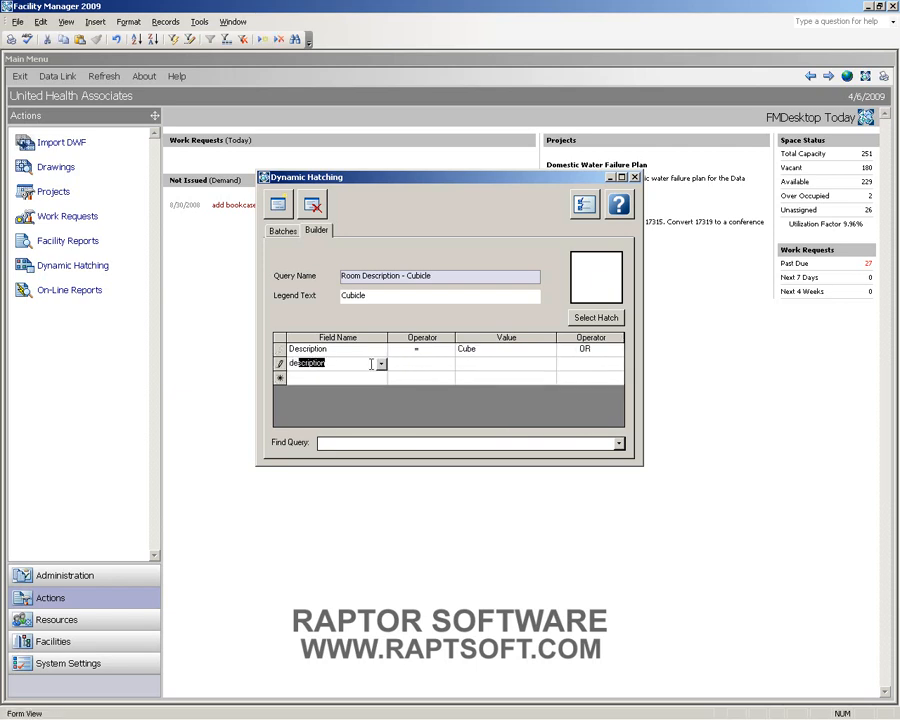
{"action": "left_click", "coordinate": [404, 367]}
{"action": "type", "text": "="}
{"action": "key", "text": "Tab"}
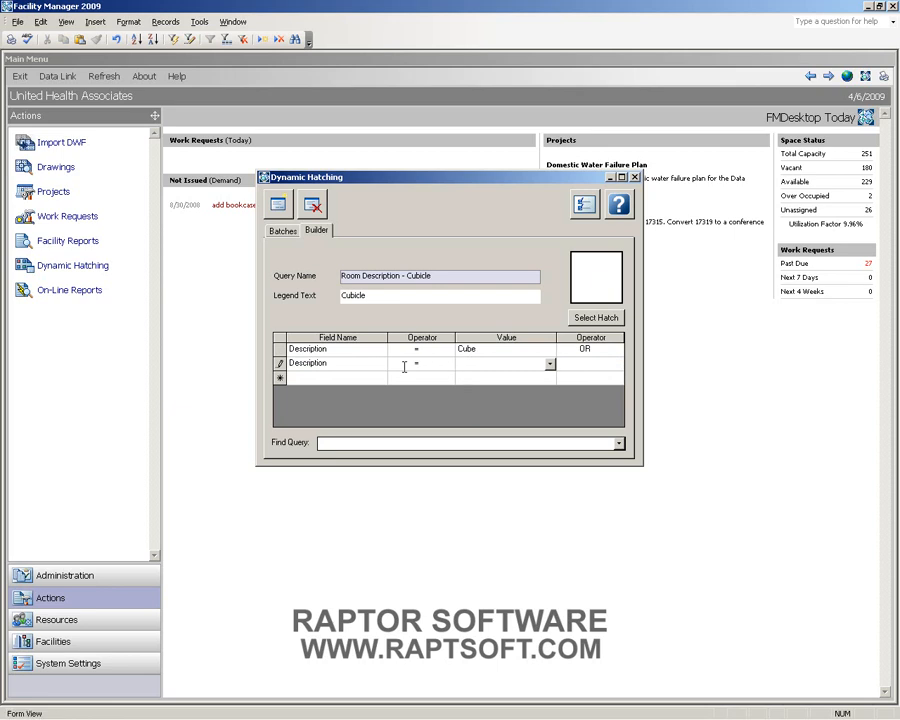
{"action": "left_click", "coordinate": [550, 364]}
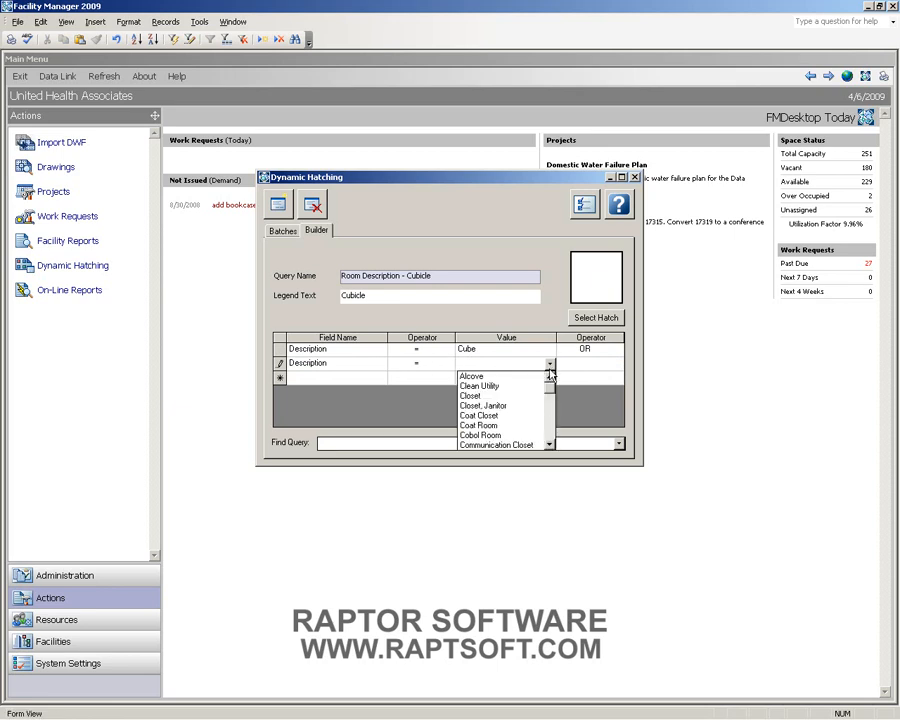
{"action": "left_click", "coordinate": [550, 424]}
{"action": "left_click", "coordinate": [550, 424]}
{"action": "left_click", "coordinate": [550, 424]}
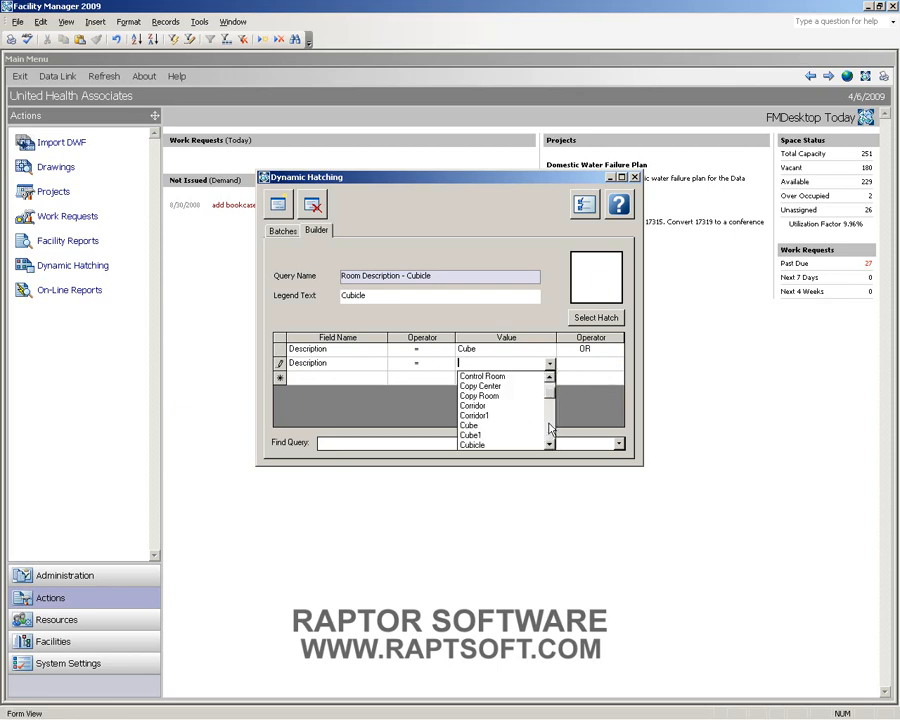
{"action": "left_click", "coordinate": [519, 441]}
{"action": "left_click", "coordinate": [590, 362]}
{"action": "left_click", "coordinate": [618, 363]}
{"action": "left_click", "coordinate": [590, 386]}
Step: Add a third condition, Description = Cubicle, to the Cubicle query
{"action": "left_click", "coordinate": [363, 379]}
{"action": "type", "text": "Description"}
{"action": "key", "text": "Tab"}
{"action": "type", "text": "="}
{"action": "key", "text": "Tab"}
{"action": "type", "text": "cubi"}
{"action": "key", "text": "Tab"}
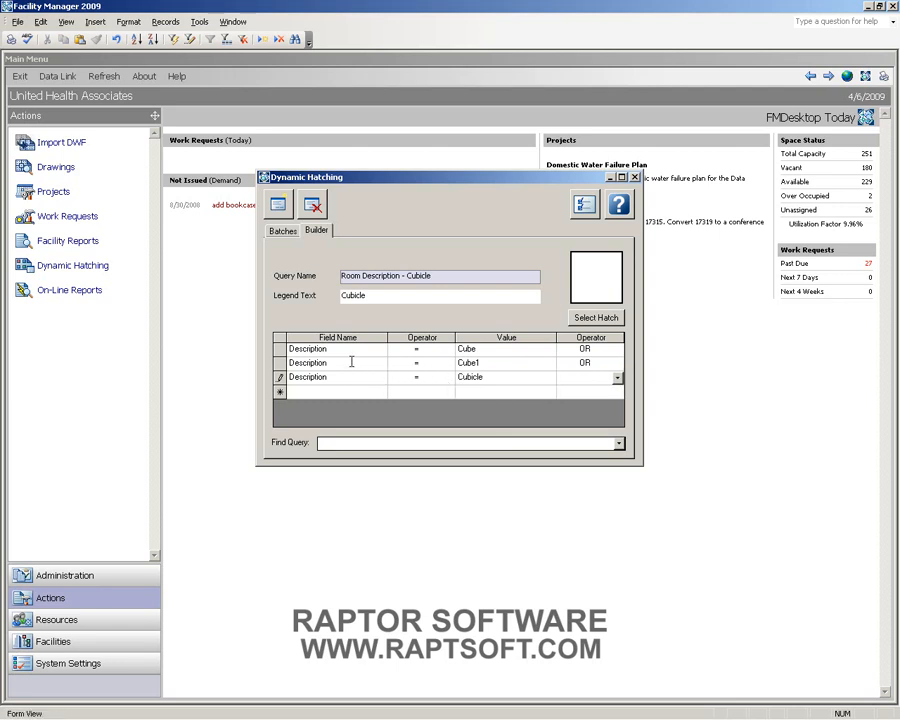
{"action": "left_click", "coordinate": [490, 349]}
{"action": "left_click", "coordinate": [476, 363]}
{"action": "left_click", "coordinate": [500, 378]}
Step: Give the Cubicle query a green hatch, keeping the solid pattern
{"action": "left_click", "coordinate": [592, 318]}
{"action": "left_click", "coordinate": [304, 283]}
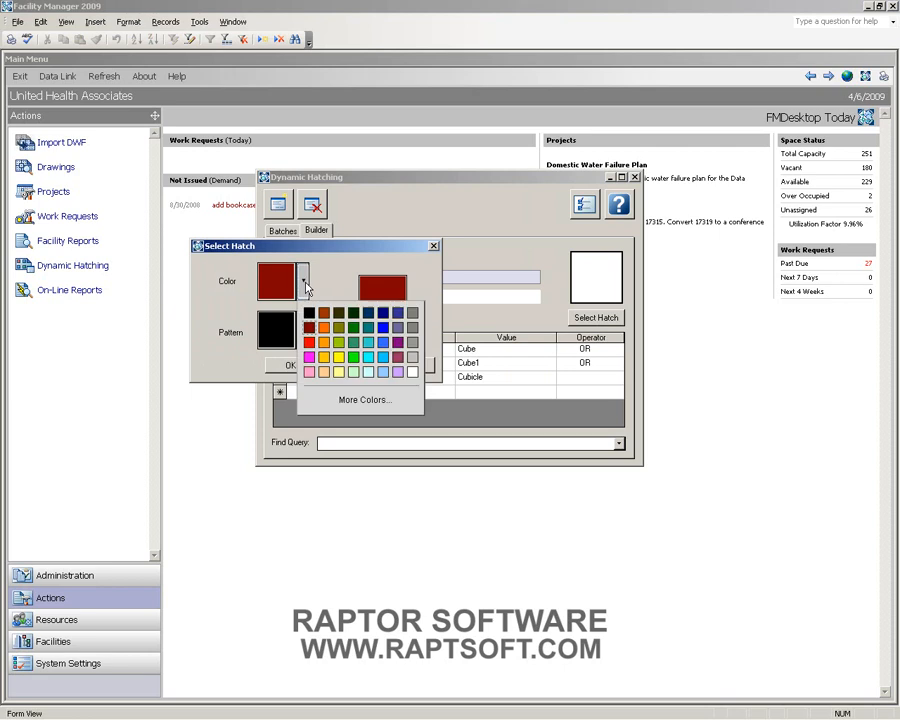
{"action": "left_click", "coordinate": [353, 327]}
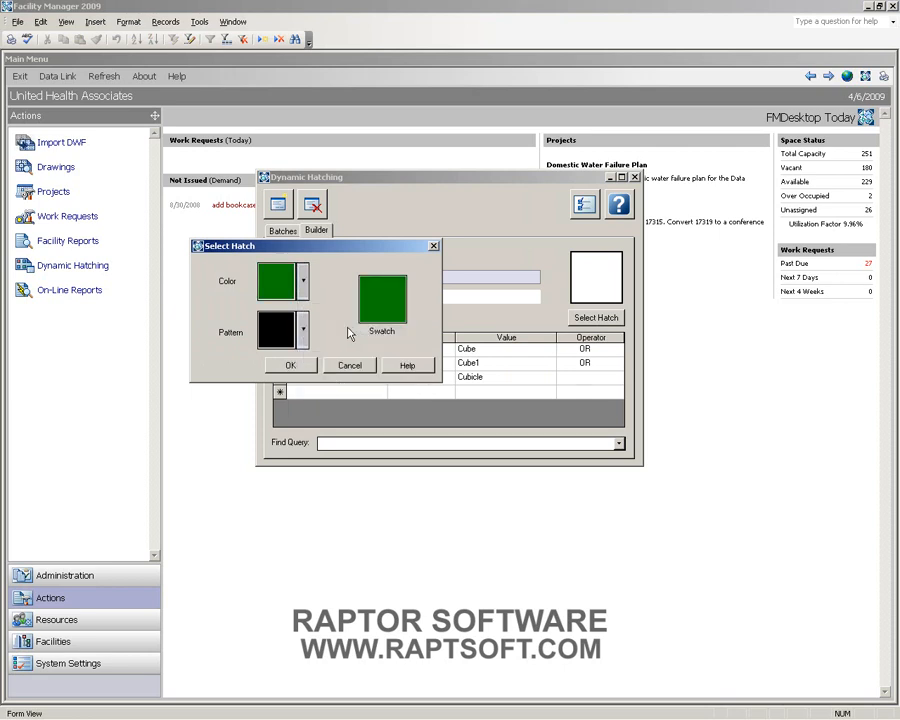
{"action": "left_click", "coordinate": [291, 364]}
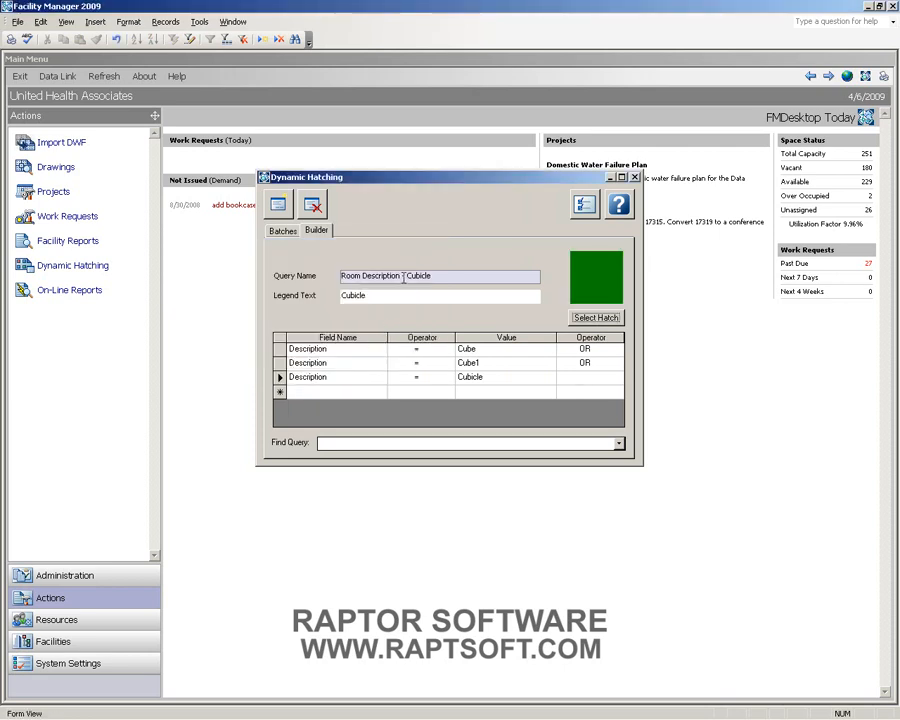
Step: Create a new query named Room Description - Conference Room with the legend text Conference Rooms
{"action": "left_click_drag", "start_coordinate": [406, 276], "coordinate": [338, 283]}
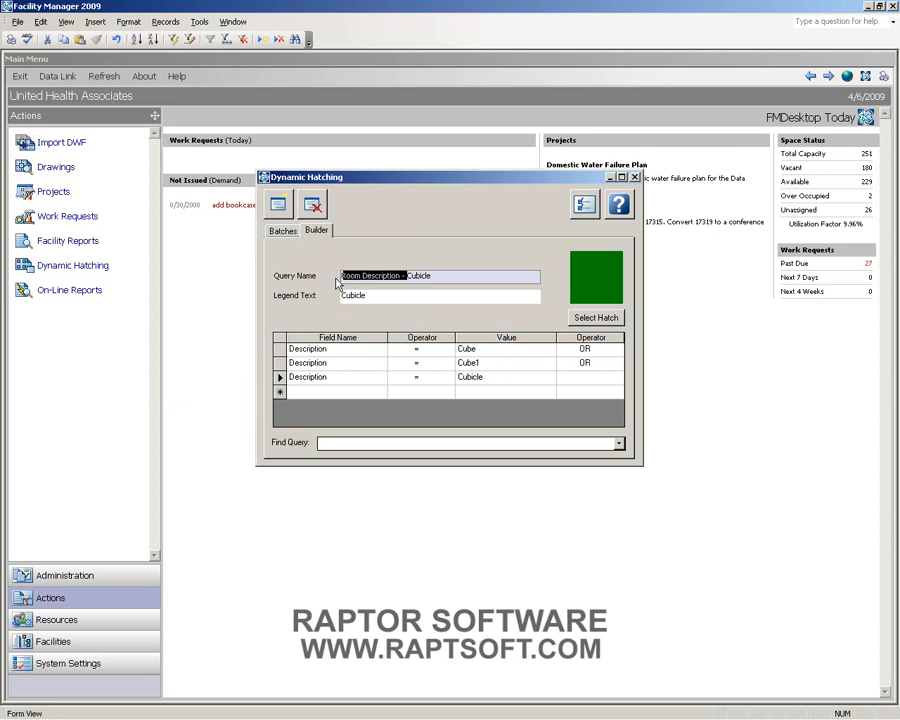
{"action": "left_click", "coordinate": [279, 207]}
{"action": "type", "text": "Room Description -"}
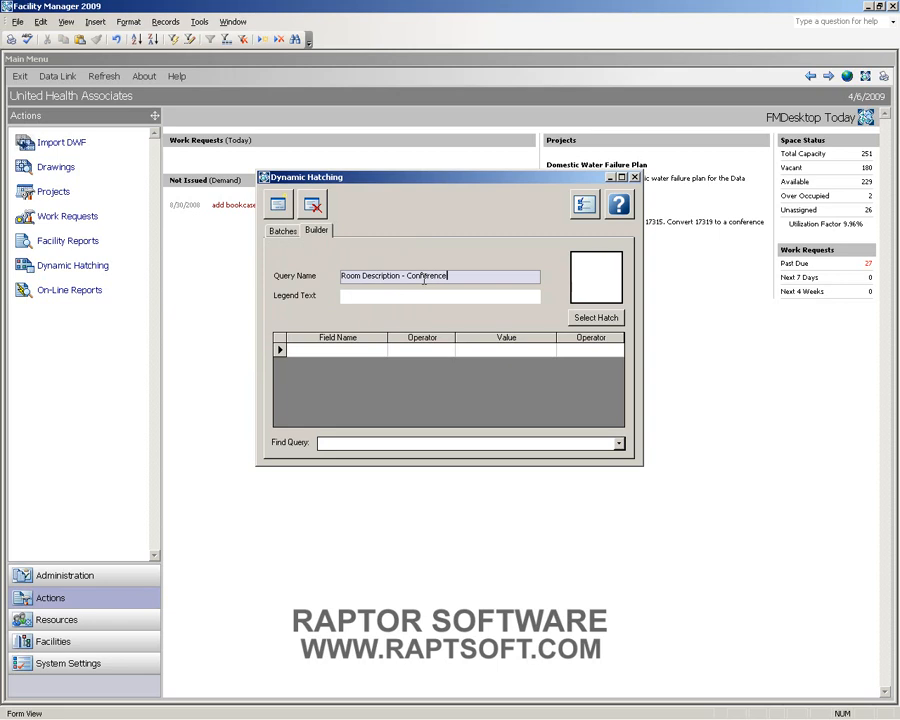
{"action": "key", "text": "Tab"}
{"action": "type", "text": "C"}
Step: Add the condition Description Like *Conf* to the Conference Room query
{"action": "left_click", "coordinate": [356, 349]}
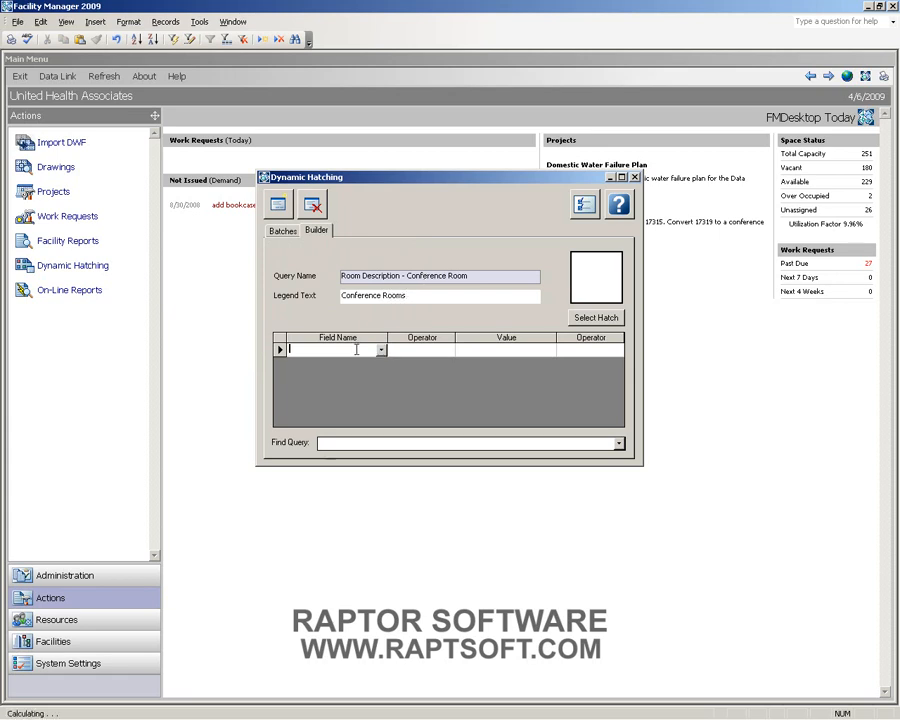
{"action": "type", "text": "description"}
{"action": "key", "text": "Tab"}
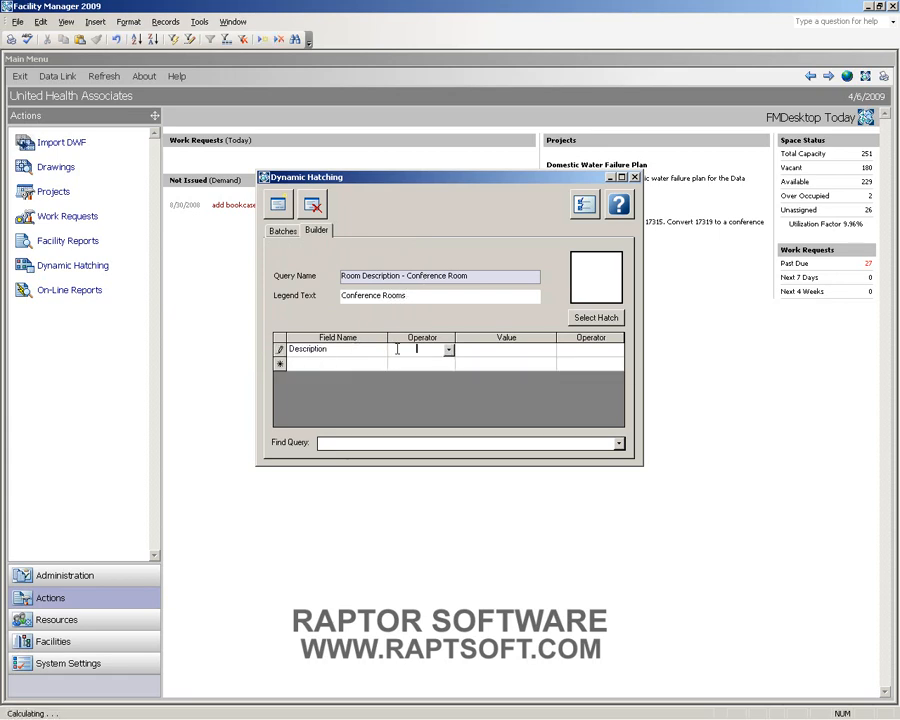
{"action": "left_click", "coordinate": [448, 351]}
{"action": "left_click", "coordinate": [428, 420]}
{"action": "left_click", "coordinate": [476, 349]}
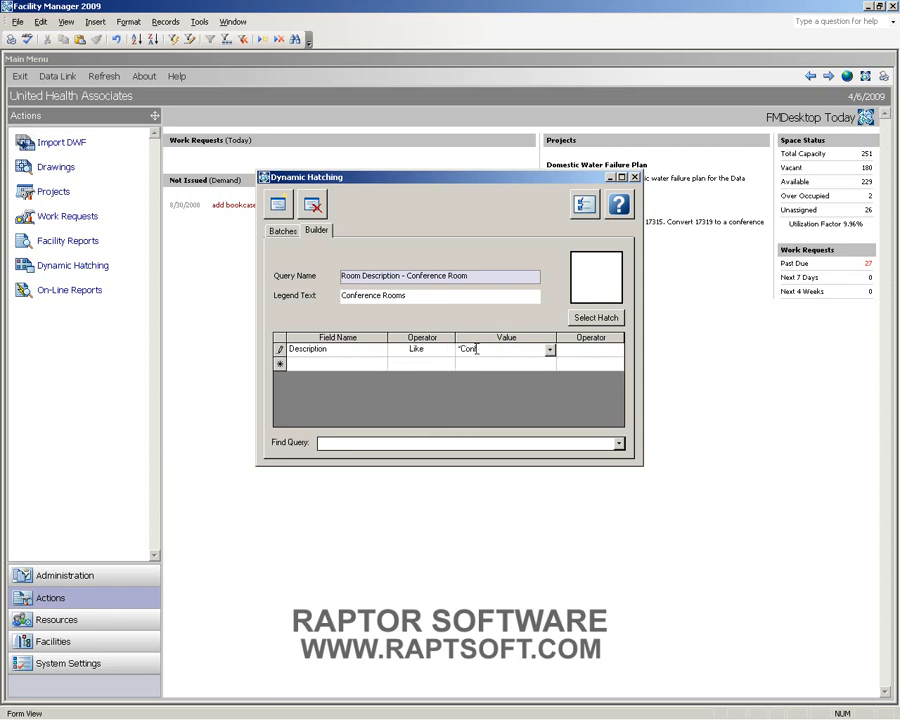
{"action": "type", "text": "\"Conf\""}
Step: Give the Conference Room query a blue hatch, keeping the solid pattern
{"action": "left_click", "coordinate": [596, 317]}
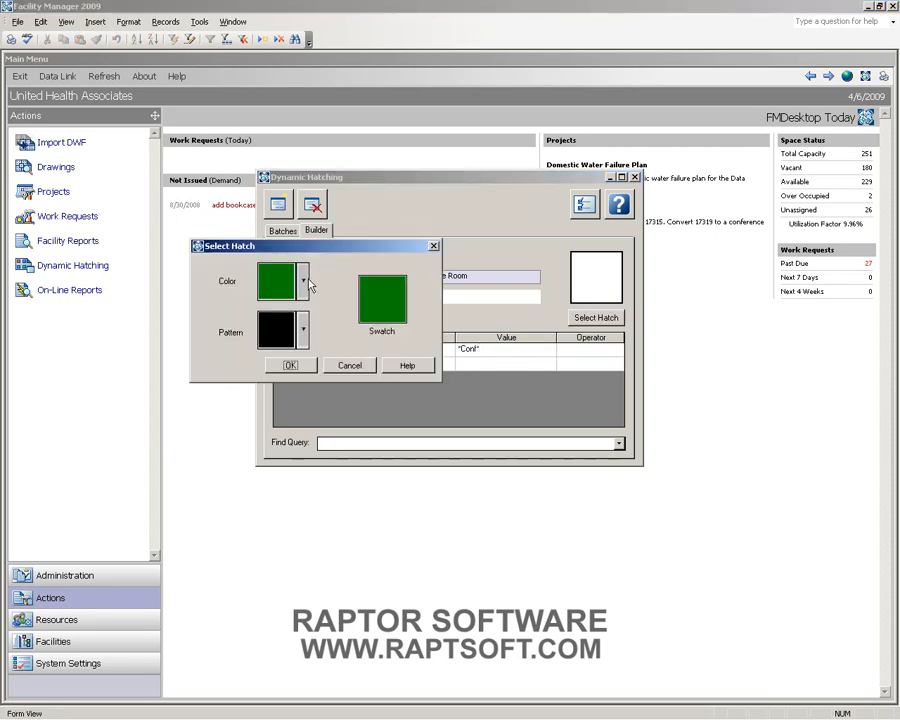
{"action": "left_click", "coordinate": [303, 281]}
{"action": "left_click", "coordinate": [378, 334]}
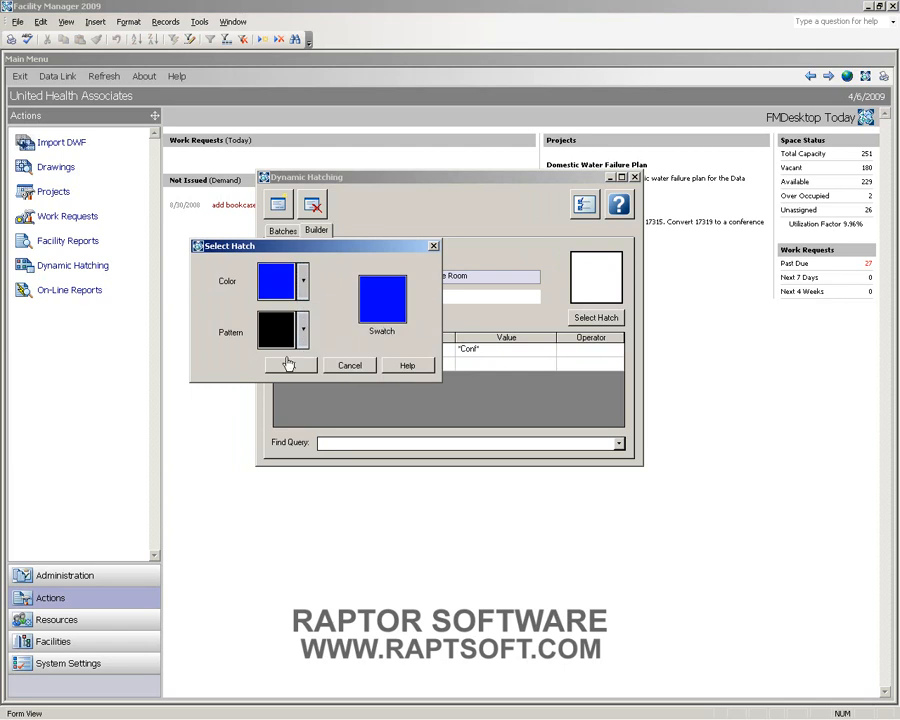
{"action": "left_click", "coordinate": [293, 365]}
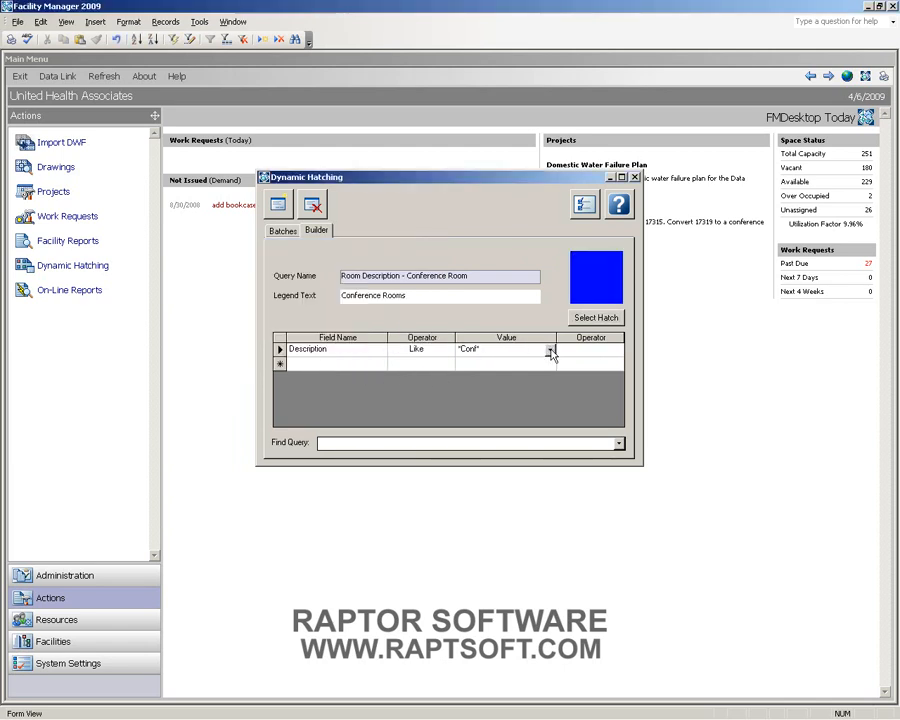
Step: Look through the existing room descriptions offered as condition values to find another room type to query
{"action": "left_click", "coordinate": [549, 349]}
{"action": "left_click", "coordinate": [550, 414]}
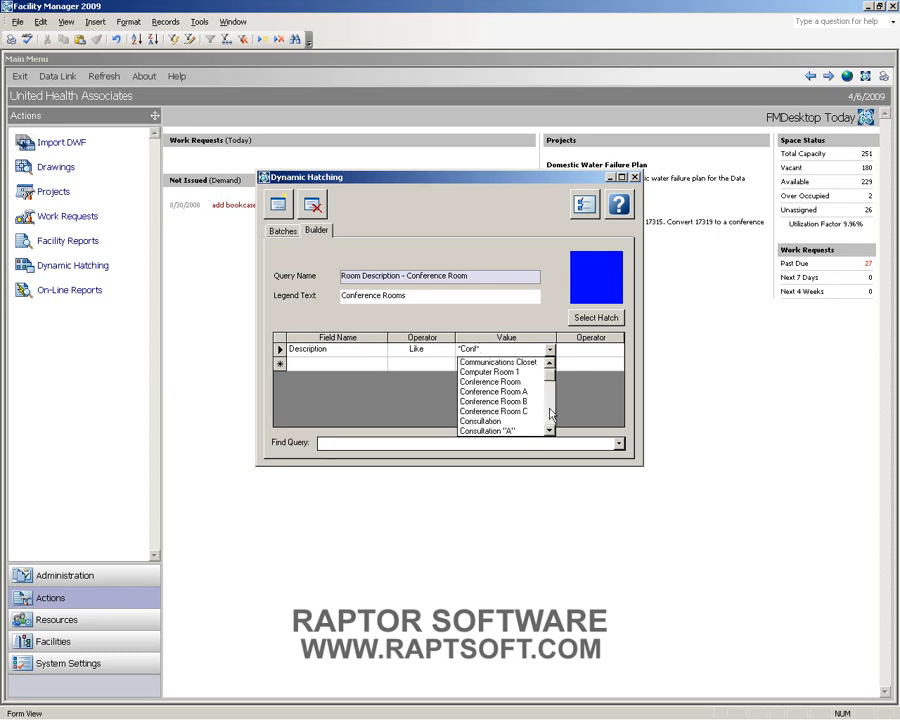
{"action": "left_click", "coordinate": [549, 419]}
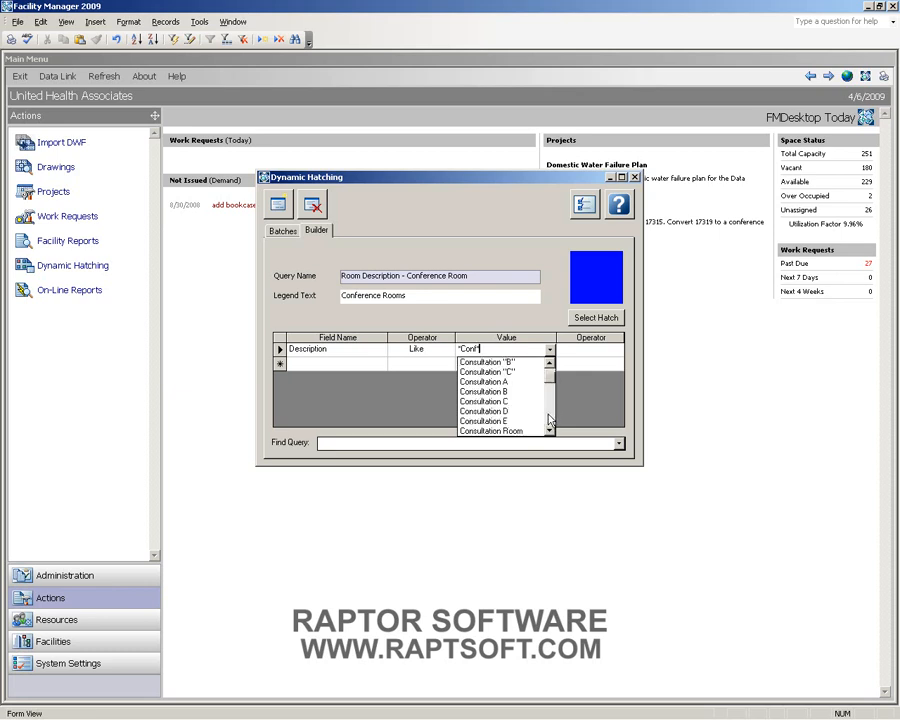
{"action": "left_click", "coordinate": [549, 420]}
{"action": "left_click", "coordinate": [549, 421]}
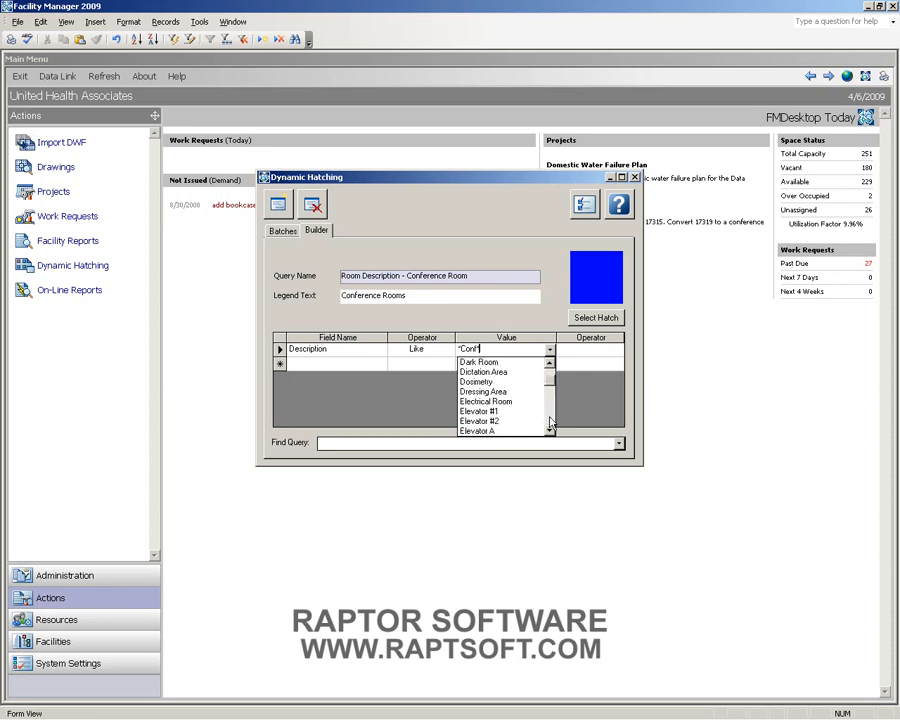
{"action": "left_click", "coordinate": [549, 421]}
{"action": "left_click", "coordinate": [549, 421]}
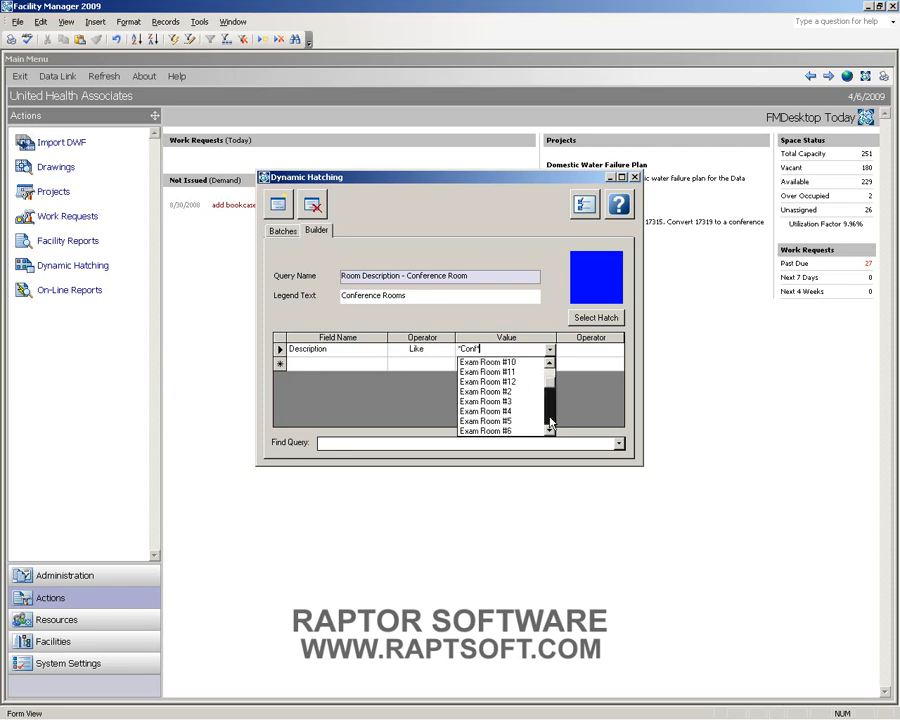
{"action": "left_click", "coordinate": [550, 423]}
{"action": "left_click", "coordinate": [550, 423]}
{"action": "left_click", "coordinate": [511, 275]}
Step: Create a new query named Room Description - Exam Rooms with the legend text Exam Rooms, reusing the name prefix of the Conference Room query
{"action": "left_click_drag", "start_coordinate": [406, 278], "coordinate": [332, 275]}
{"action": "key", "text": "ctrl+c"}
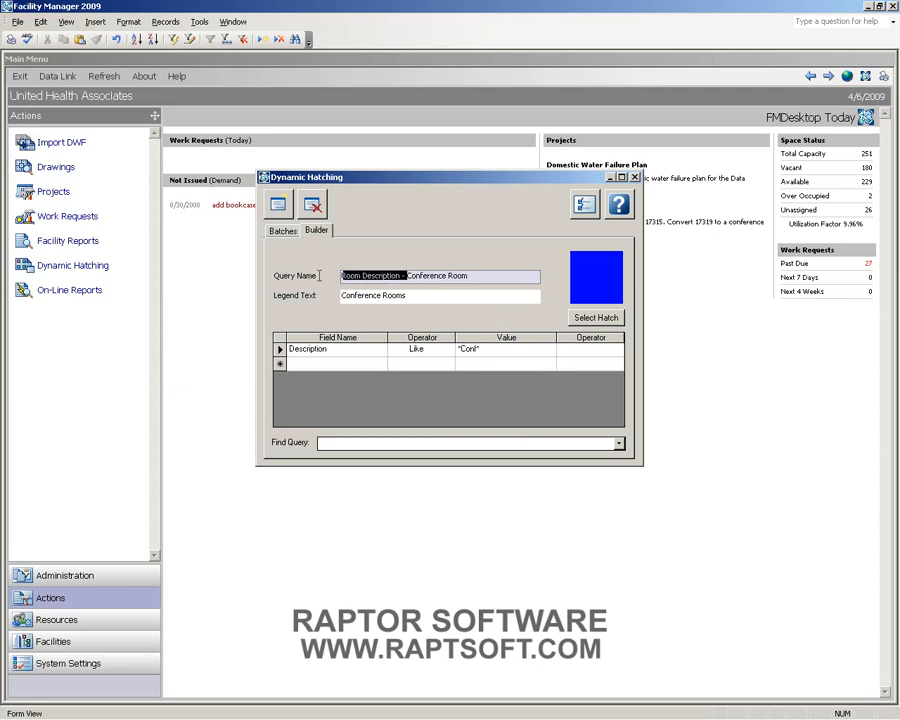
{"action": "left_click", "coordinate": [275, 202]}
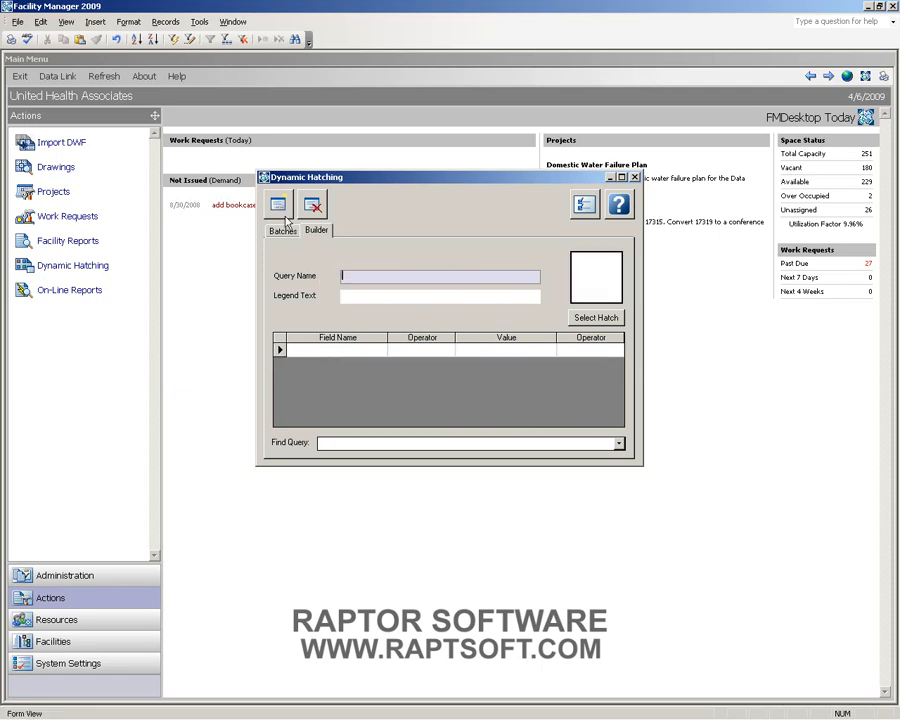
{"action": "key", "text": "ctrl+v"}
{"action": "type", "text": "Exam Rooms"}
{"action": "key", "text": "Tab"}
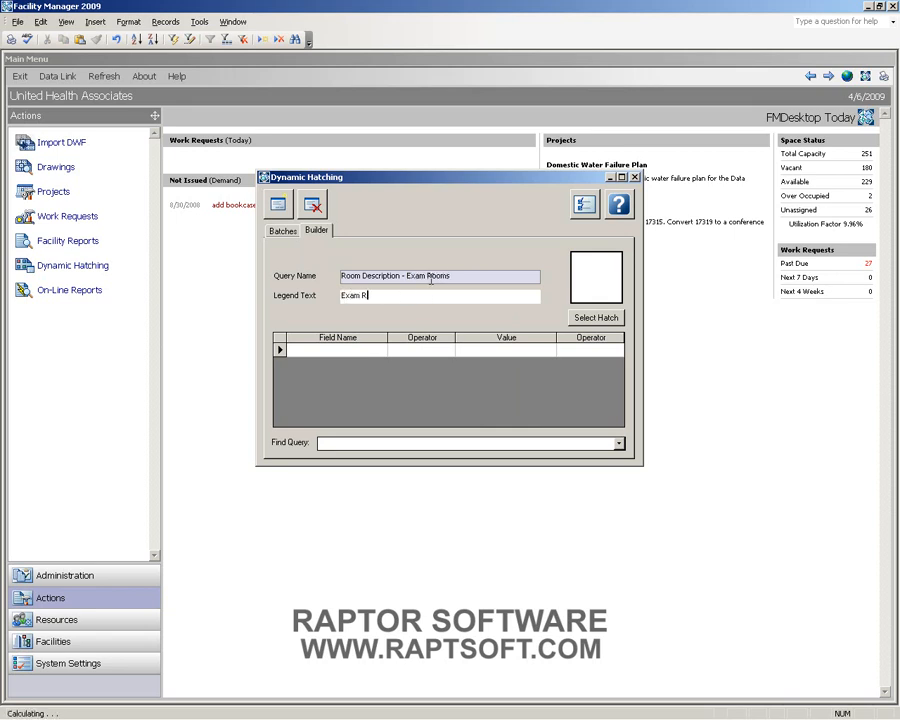
Step: Add the condition Description Like *exam* to the Exam Rooms query
{"action": "left_click", "coordinate": [339, 349]}
{"action": "type", "text": "de"}
{"action": "key", "text": "Tab"}
{"action": "type", "text": "="}
{"action": "key", "text": "Tab"}
{"action": "key", "text": "shift+Tab"}
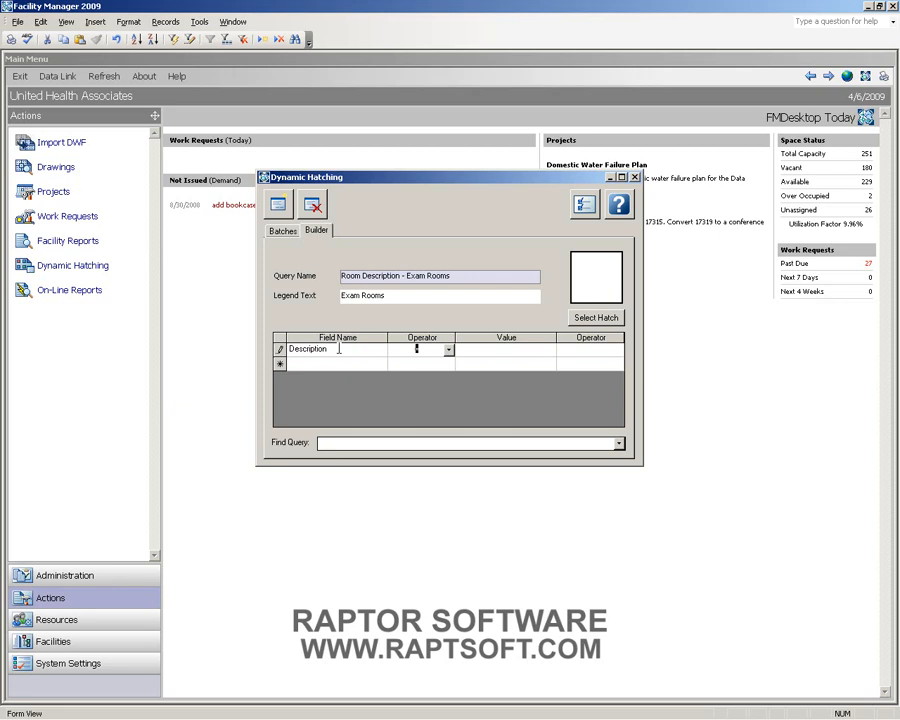
{"action": "type", "text": "like"}
{"action": "key", "text": "Tab"}
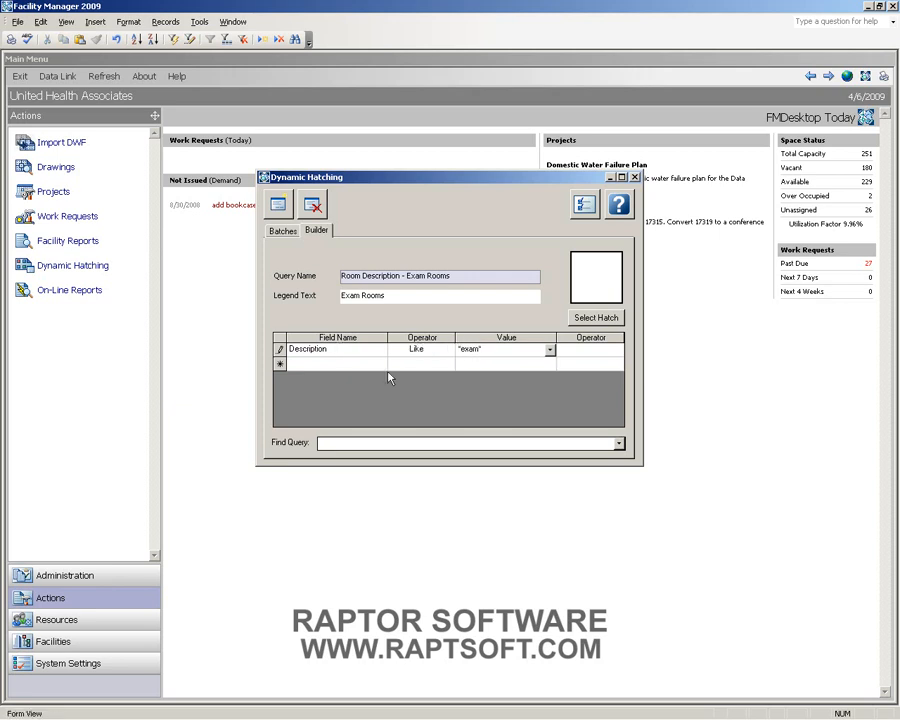
Step: Give the Exam Rooms query a sea-green hatch, keeping the solid pattern
{"action": "left_click", "coordinate": [590, 318]}
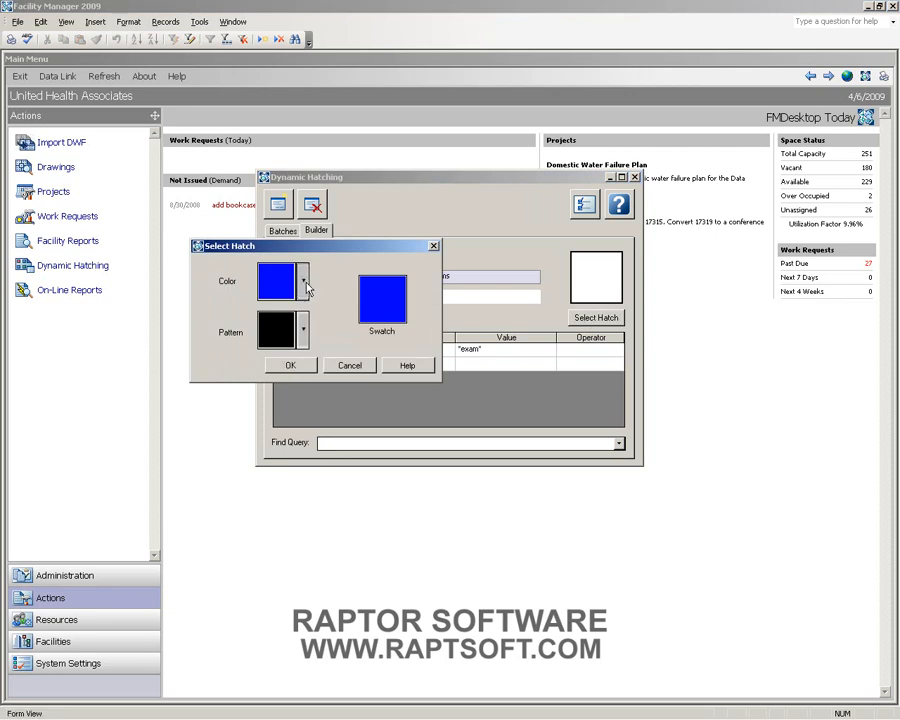
{"action": "left_click", "coordinate": [304, 283]}
{"action": "left_click", "coordinate": [350, 342]}
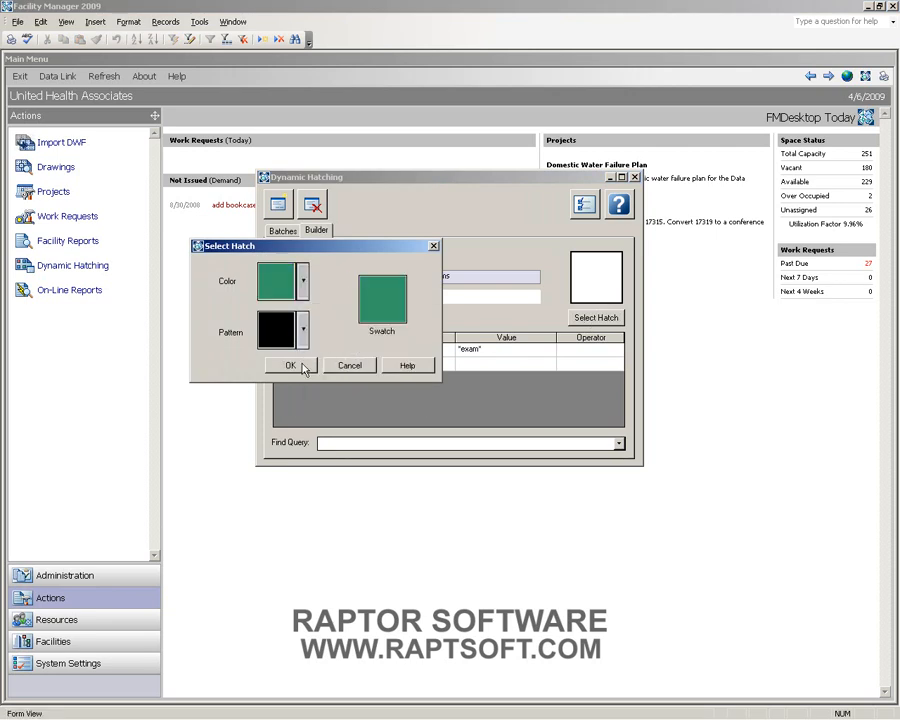
{"action": "left_click", "coordinate": [305, 366]}
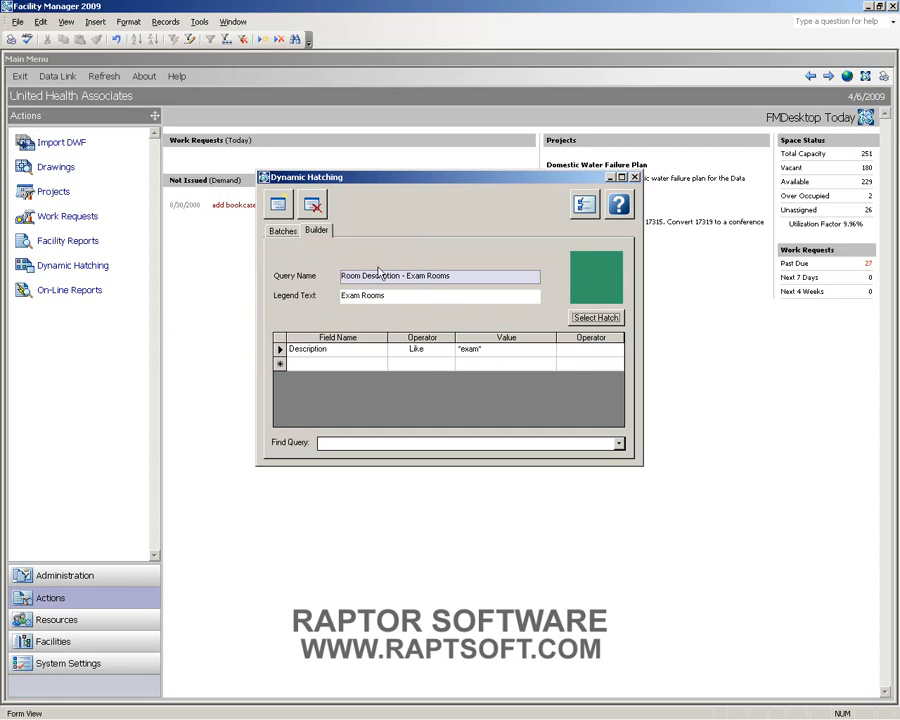
Step: Add the Conference Room, Cubicle, Exam Rooms and Office queries to the Room Description batch
{"action": "left_click", "coordinate": [282, 232]}
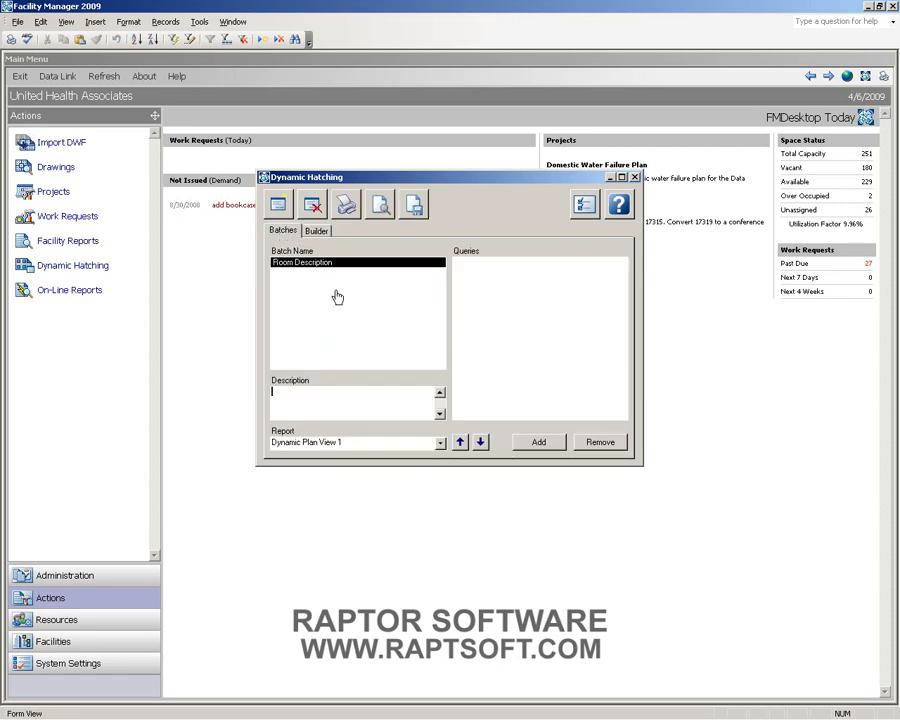
{"action": "left_click", "coordinate": [537, 442]}
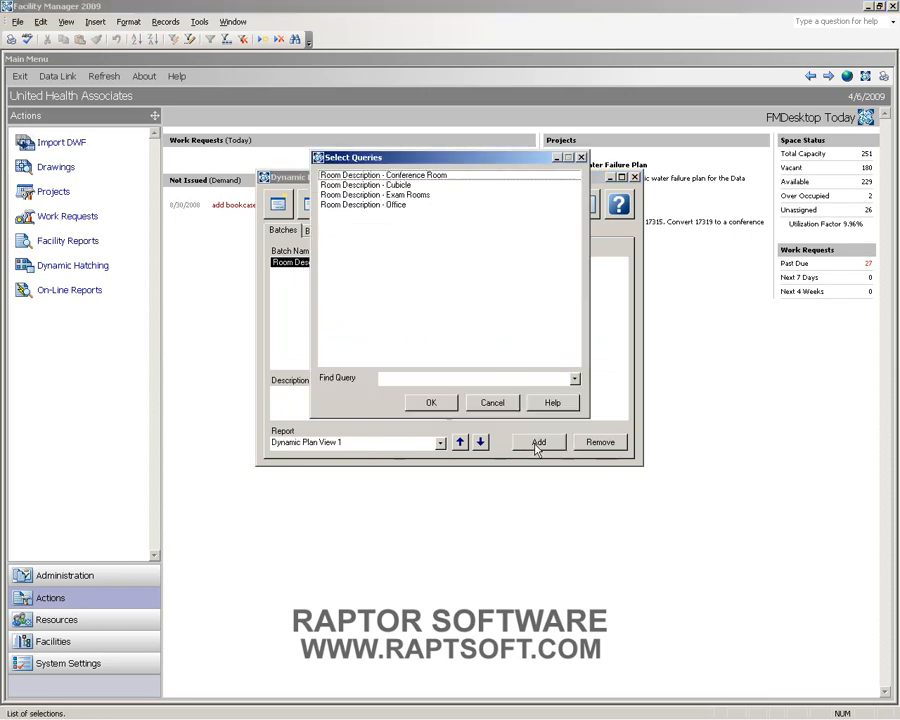
{"action": "left_click", "coordinate": [375, 176]}
{"action": "left_click", "coordinate": [357, 187], "text": "ctrl"}
{"action": "left_click", "coordinate": [348, 204], "text": "ctrl"}
{"action": "left_click", "coordinate": [354, 195], "text": "ctrl"}
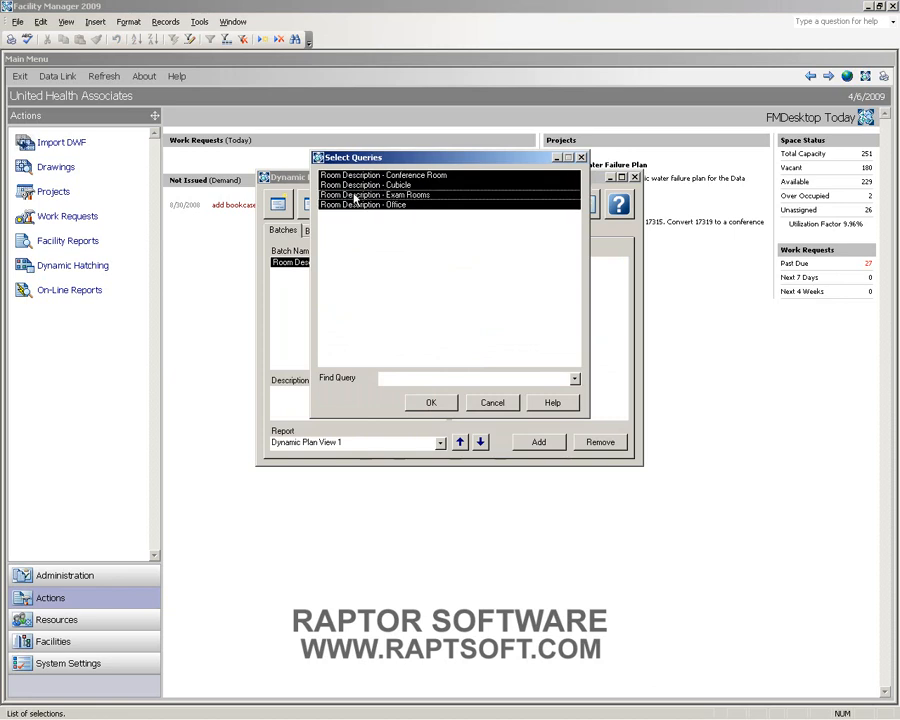
{"action": "left_click", "coordinate": [432, 401]}
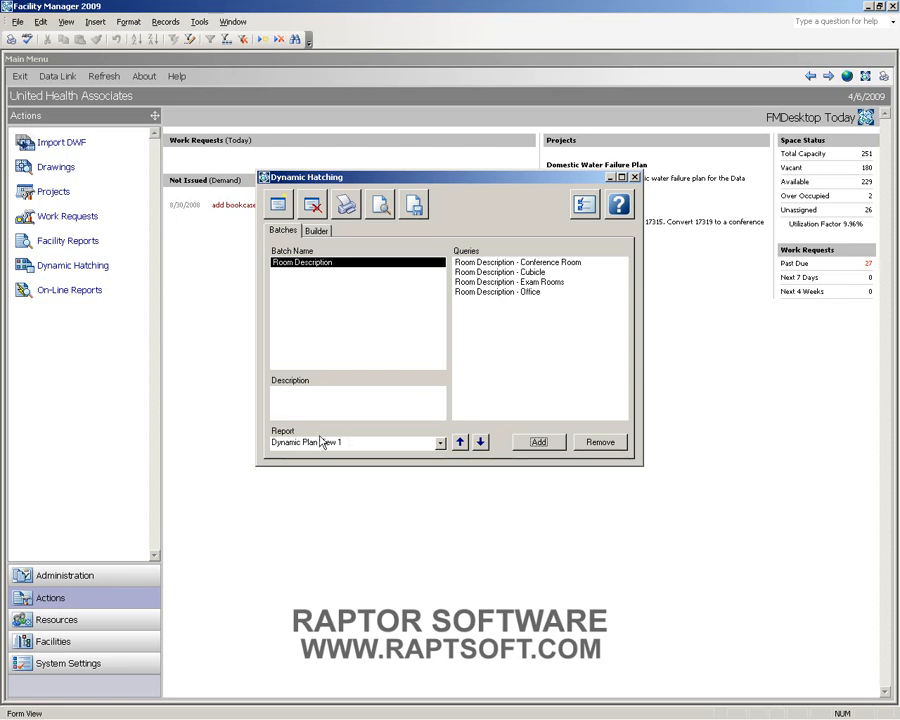
Step: Preview the Room Description batch as Dynamic Plan View 1, widen the preview window and enlarge the page to 100%
{"action": "left_click", "coordinate": [380, 205]}
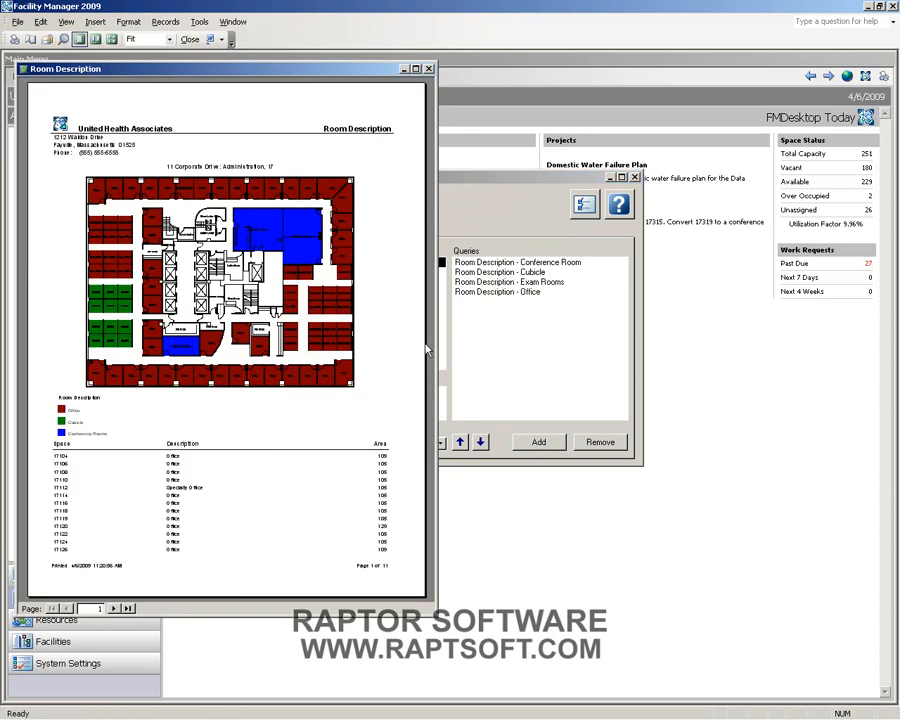
{"action": "left_click_drag", "start_coordinate": [433, 340], "coordinate": [790, 330]}
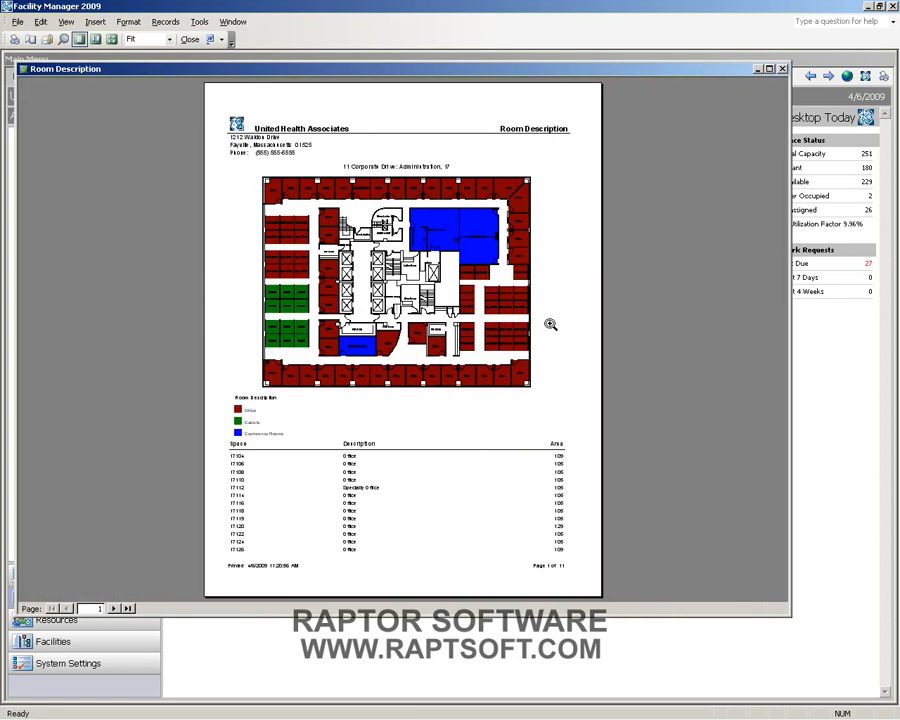
{"action": "left_click", "coordinate": [400, 340]}
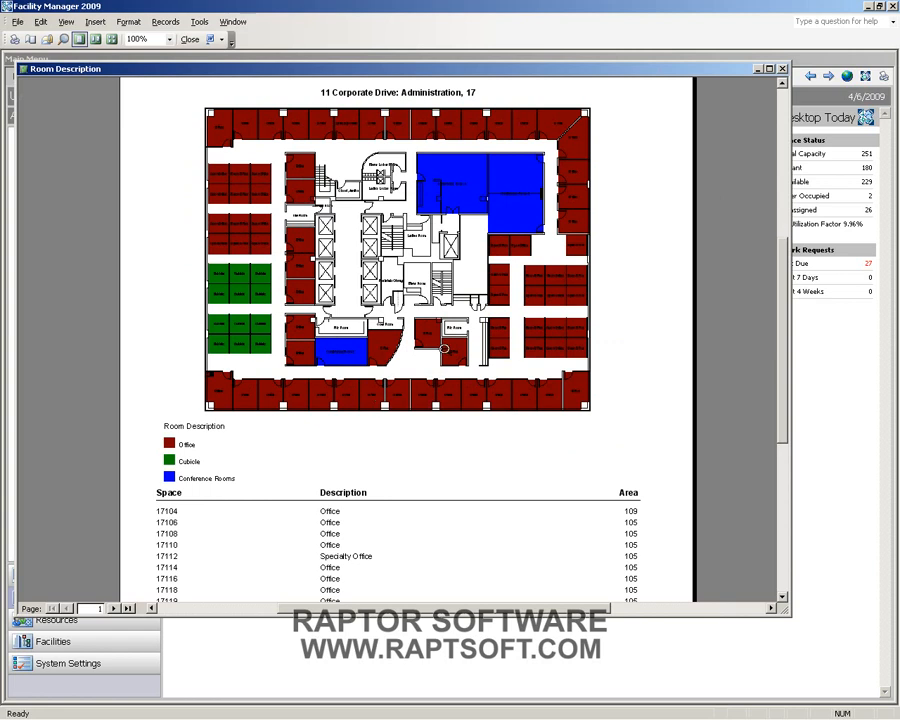
Step: Page through the previewed report to examine the hatched floor plans and legends up to Ambulatory Care, 2, closing the preview when done
{"action": "left_click", "coordinate": [114, 609]}
{"action": "left_click", "coordinate": [114, 609]}
{"action": "left_click", "coordinate": [114, 609]}
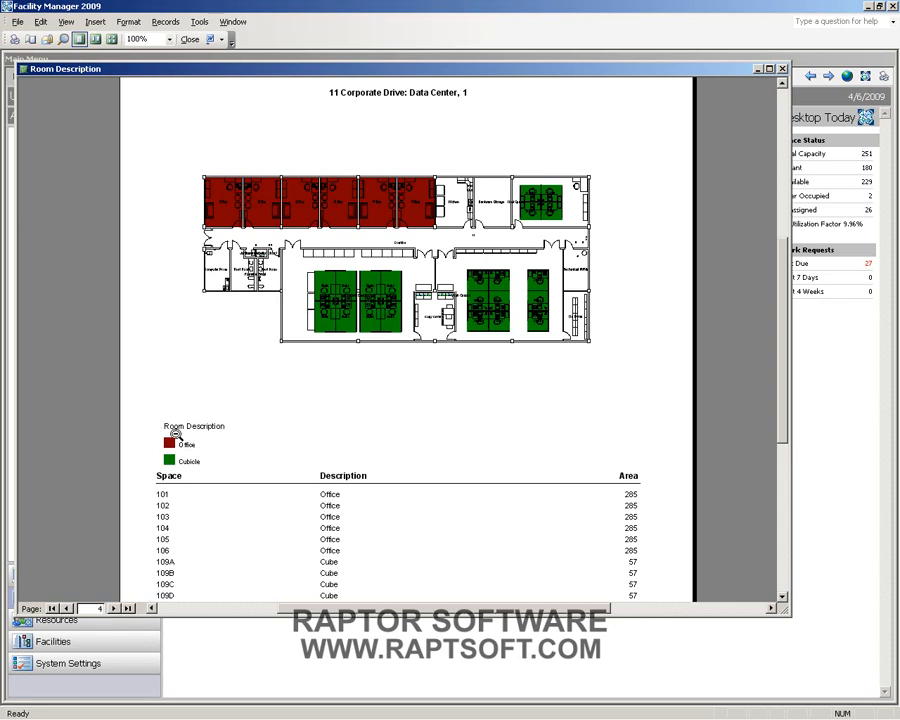
{"action": "left_click", "coordinate": [114, 609]}
{"action": "left_click", "coordinate": [114, 609]}
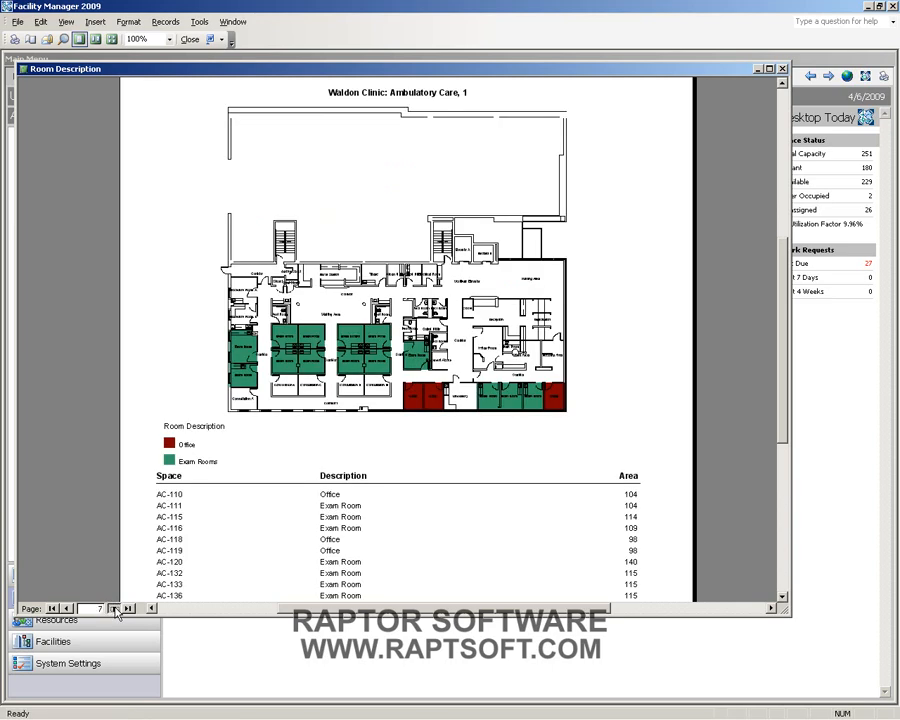
{"action": "left_click", "coordinate": [114, 609]}
{"action": "left_click", "coordinate": [114, 609]}
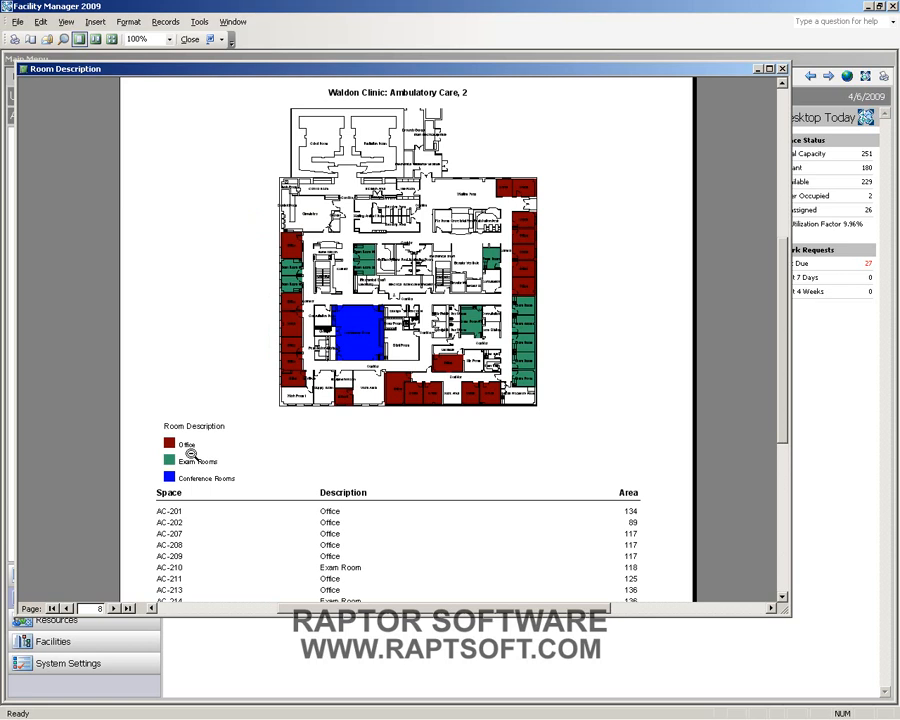
{"action": "left_click", "coordinate": [782, 68]}
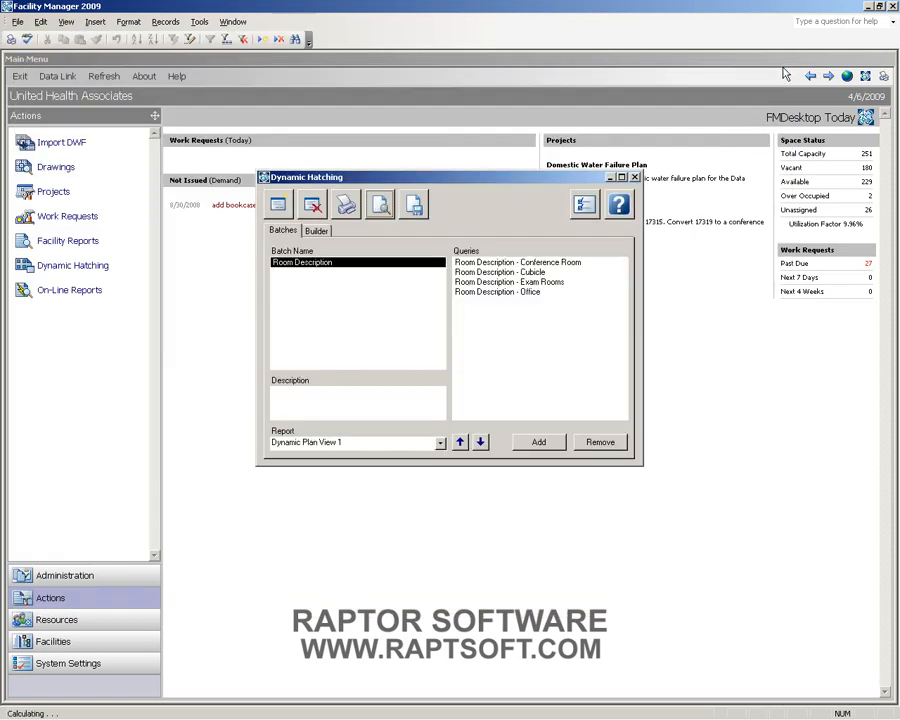
Step: Switch the batch's report to Dynamic Plan View 2, preview its first two pages and close the preview
{"action": "left_click", "coordinate": [440, 442]}
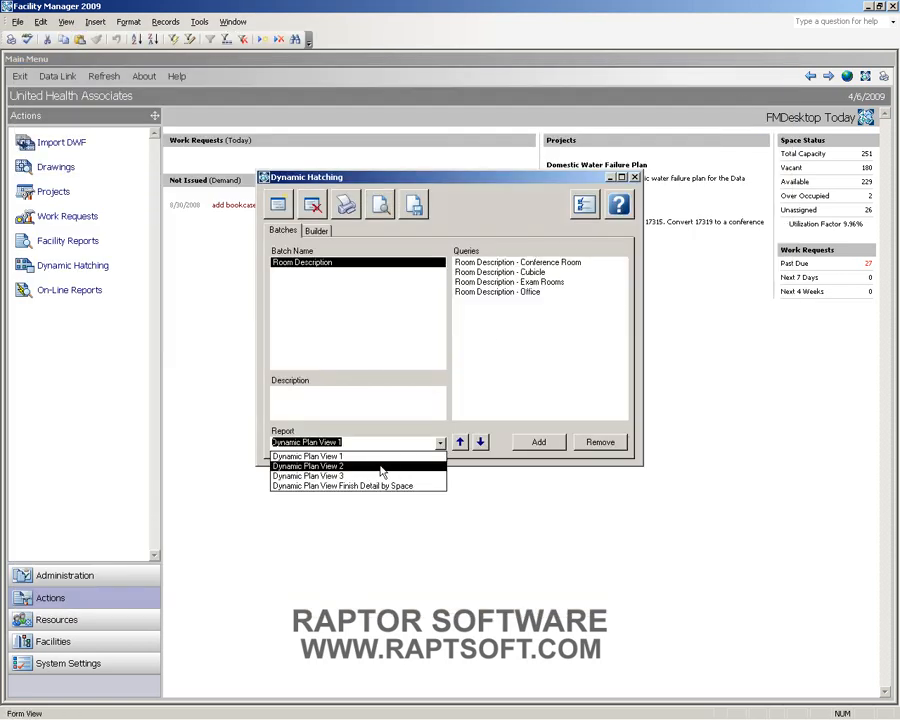
{"action": "left_click", "coordinate": [436, 463]}
{"action": "left_click", "coordinate": [381, 205]}
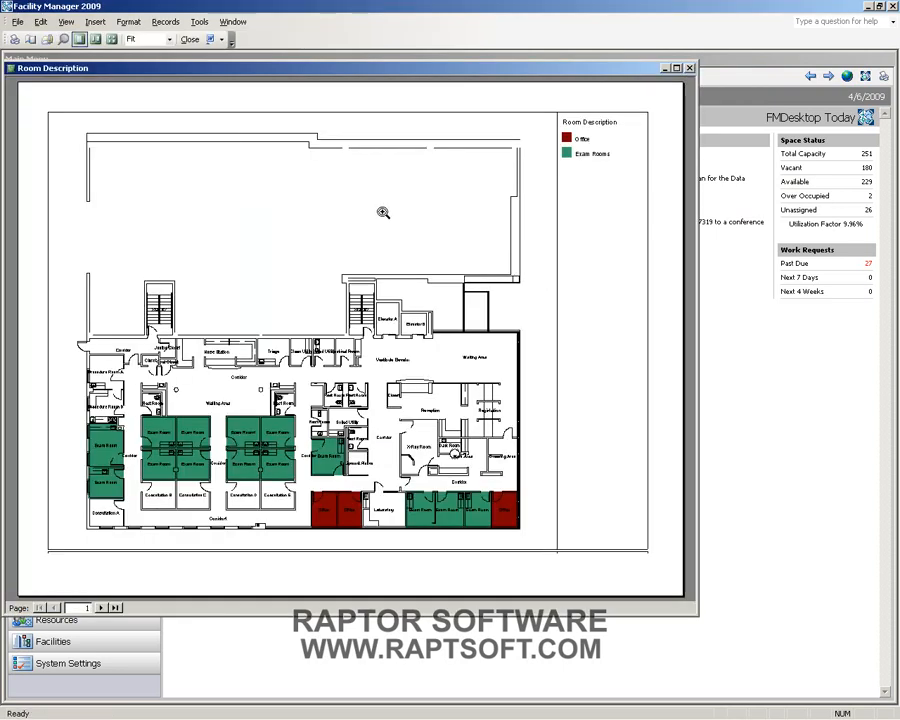
{"action": "left_click", "coordinate": [101, 608]}
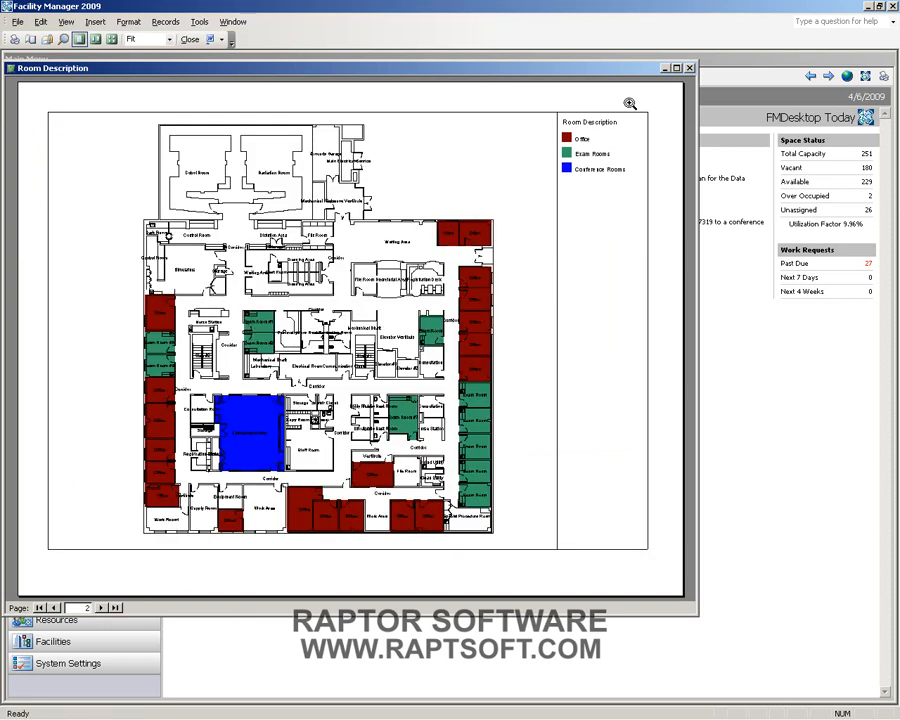
{"action": "left_click", "coordinate": [690, 69]}
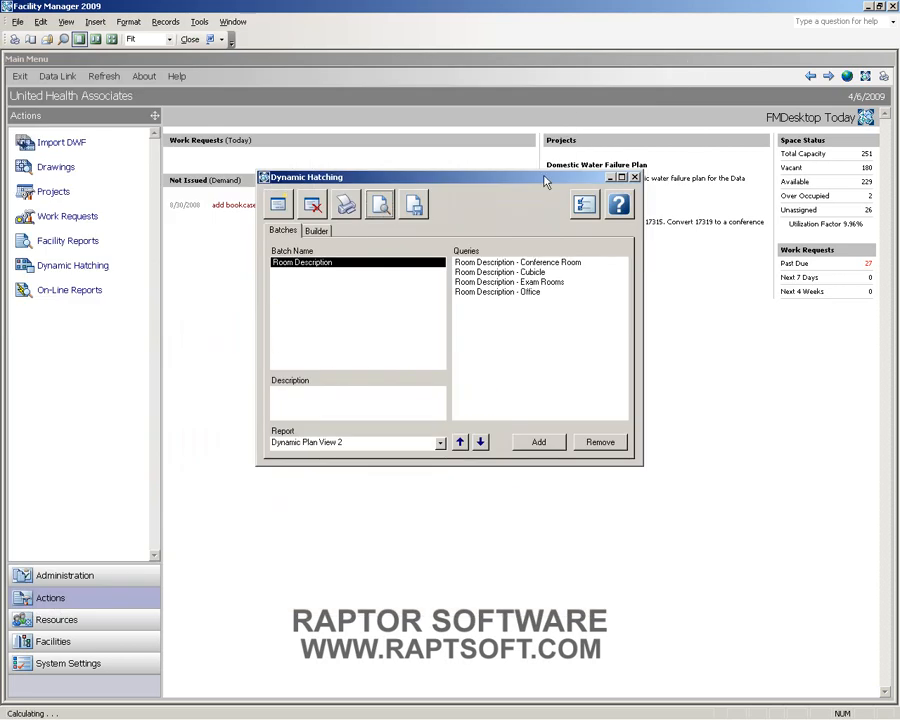
Step: Set the batch's report to Dynamic Plan View 3 and generate its preview
{"action": "left_click", "coordinate": [440, 443]}
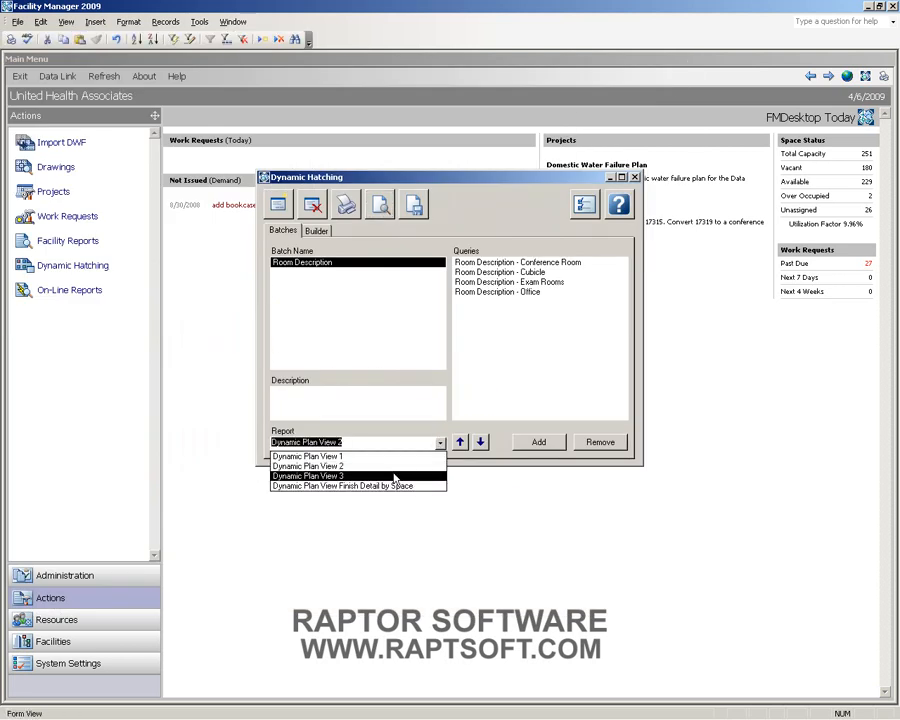
{"action": "left_click", "coordinate": [398, 476]}
{"action": "left_click", "coordinate": [377, 207]}
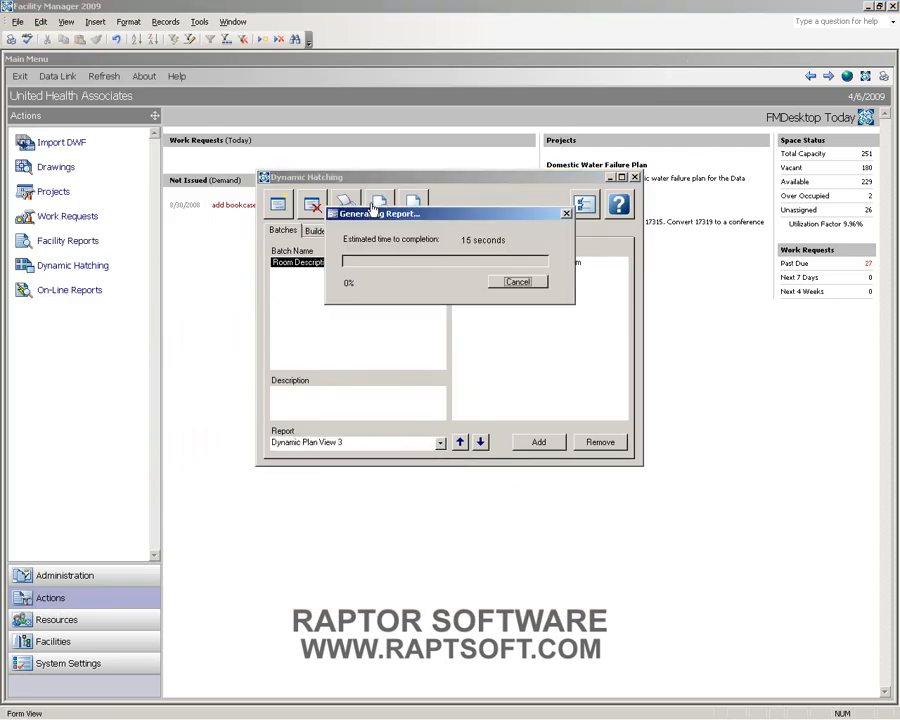